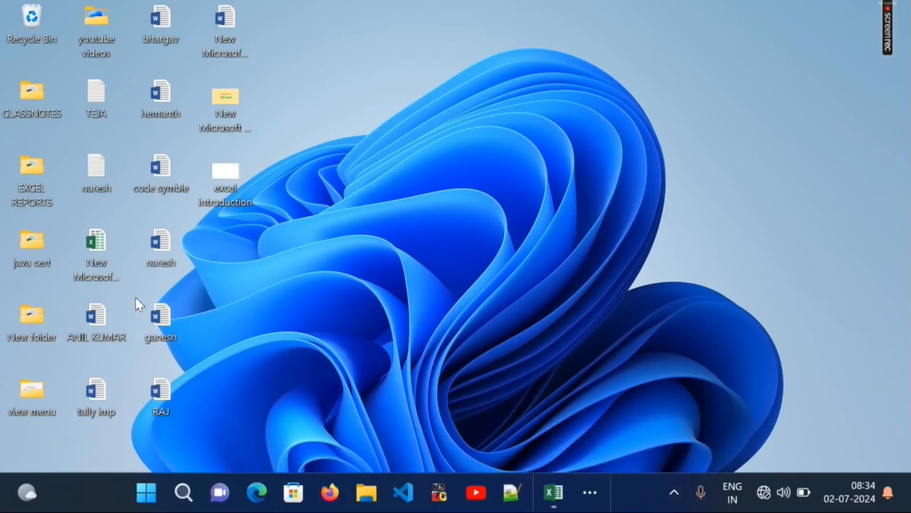
Step: Switch to the blank workbook already open in Excel
click(104, 250)
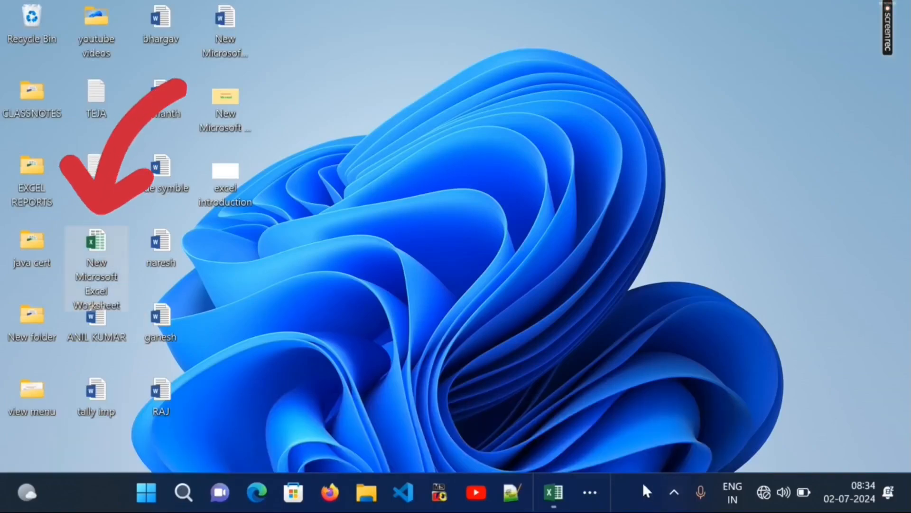
click(556, 491)
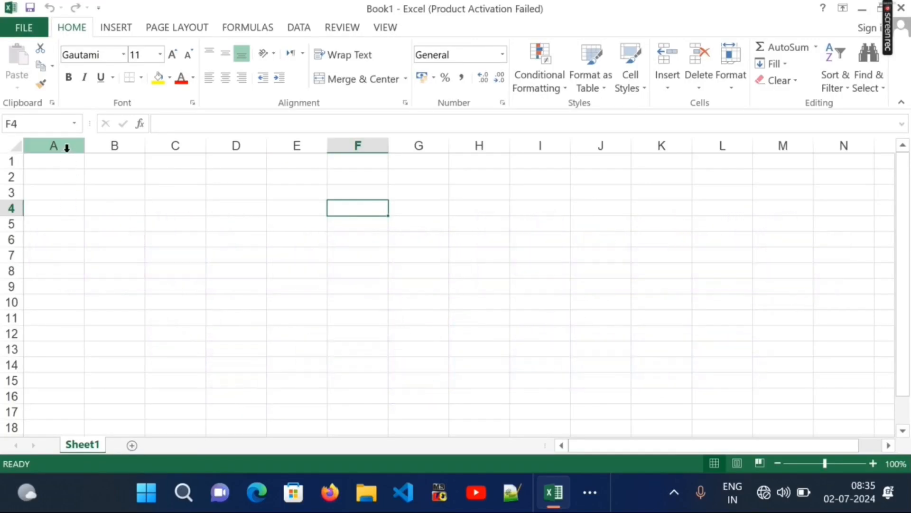
Step: Highlight individual columns up to C and rows 1, 2 and 3 to examine the grid's columns and rows
drag(67, 147, 119, 147)
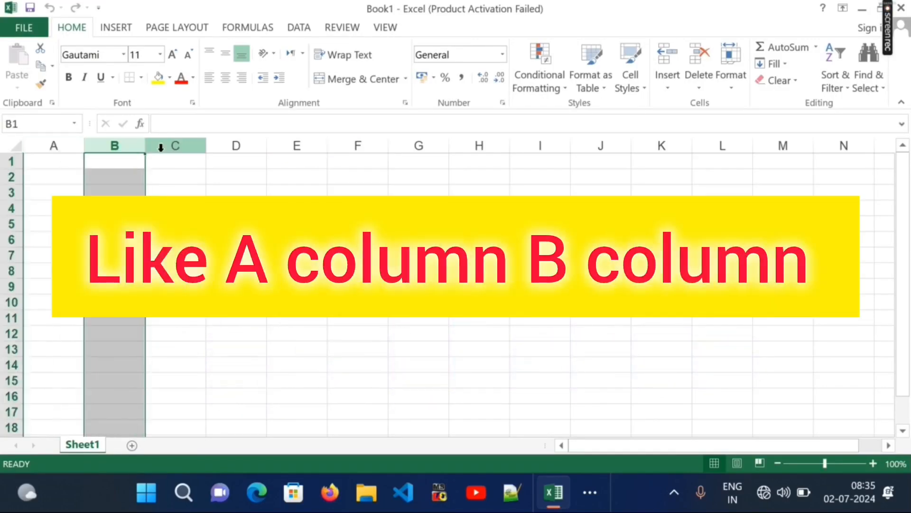
click(163, 145)
click(271, 250)
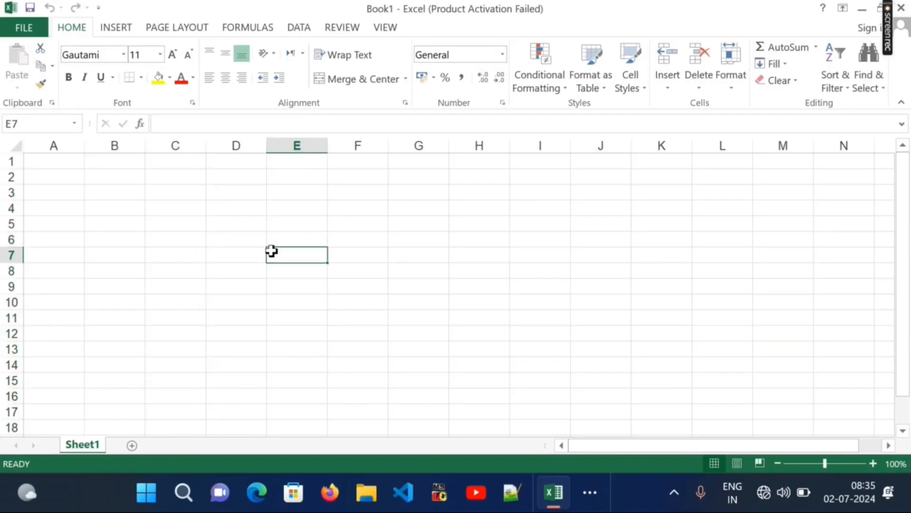
click(10, 160)
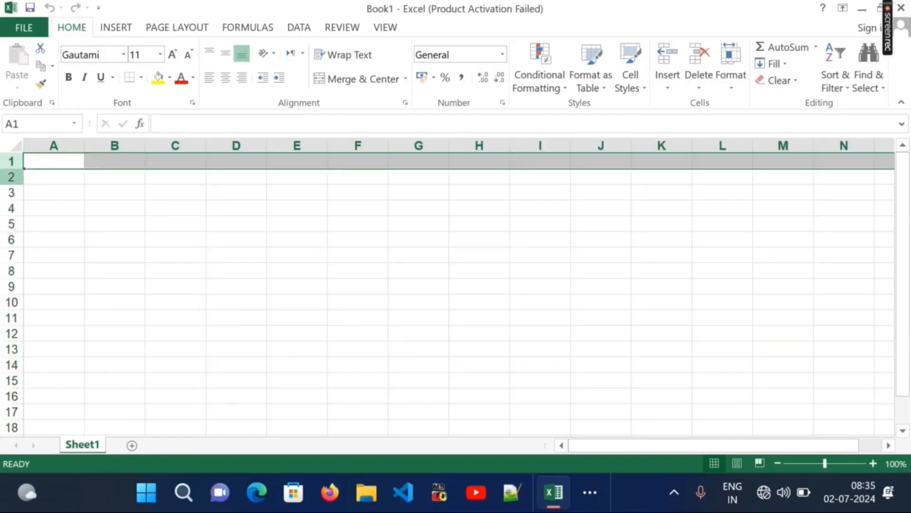
click(11, 177)
click(11, 192)
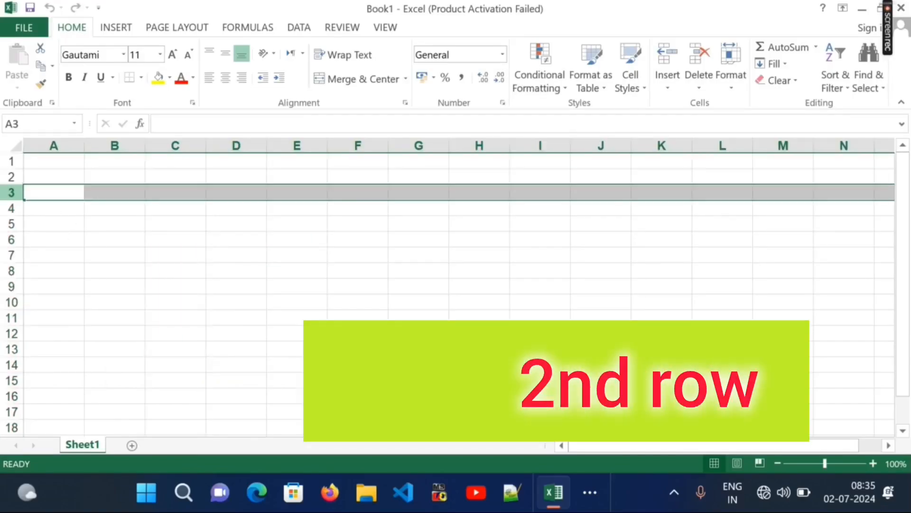
click(74, 221)
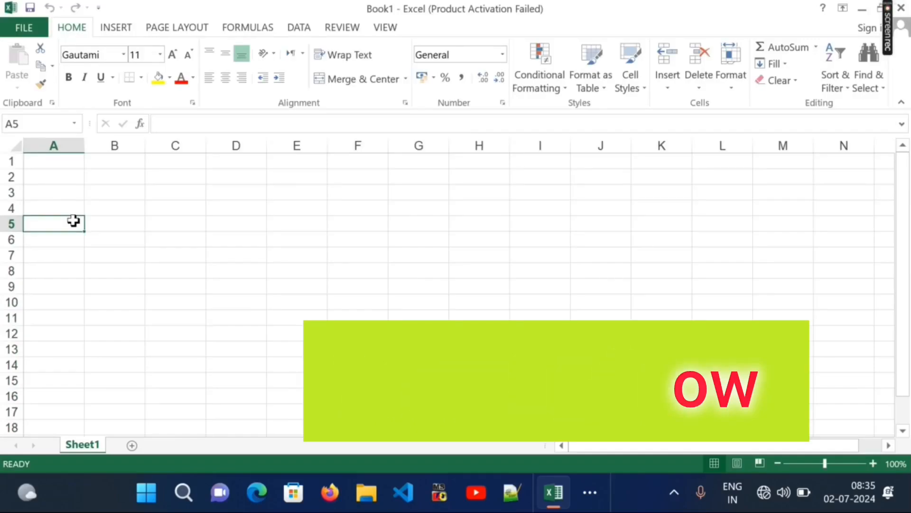
Step: Jump from cell A1 to the last row of column A and return to A1
click(71, 169)
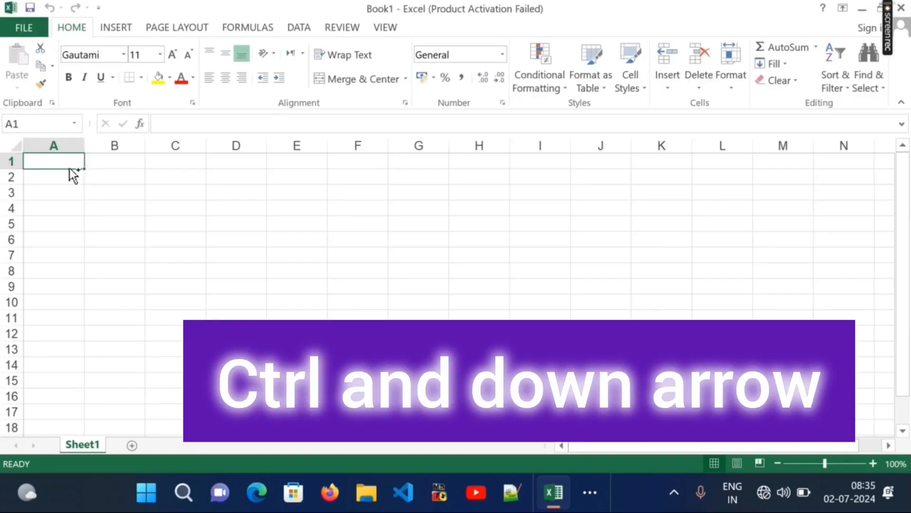
key(ctrl+Down)
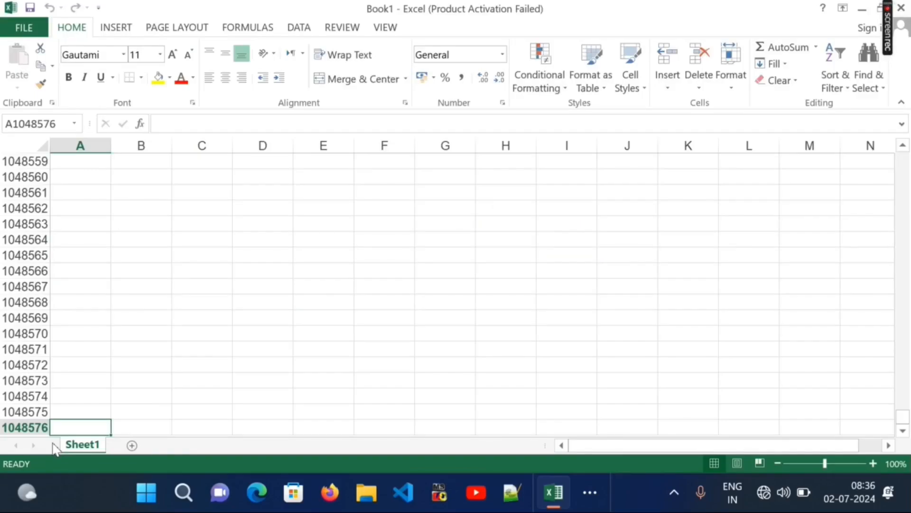
key(ctrl+Home)
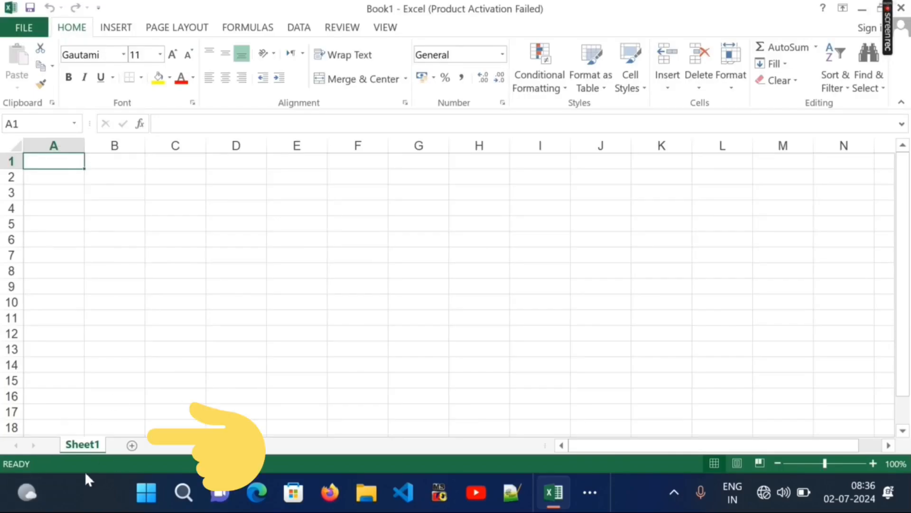
Step: Add a second worksheet to the workbook
click(133, 446)
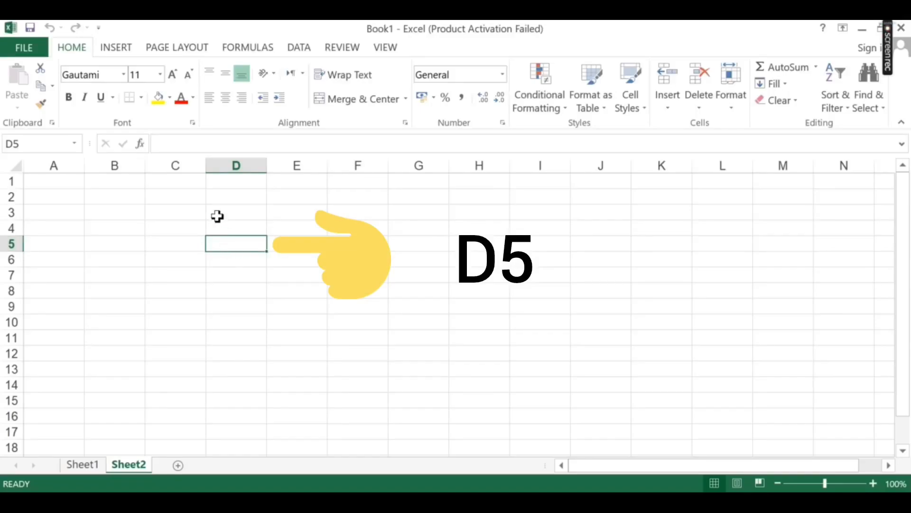
click(170, 213)
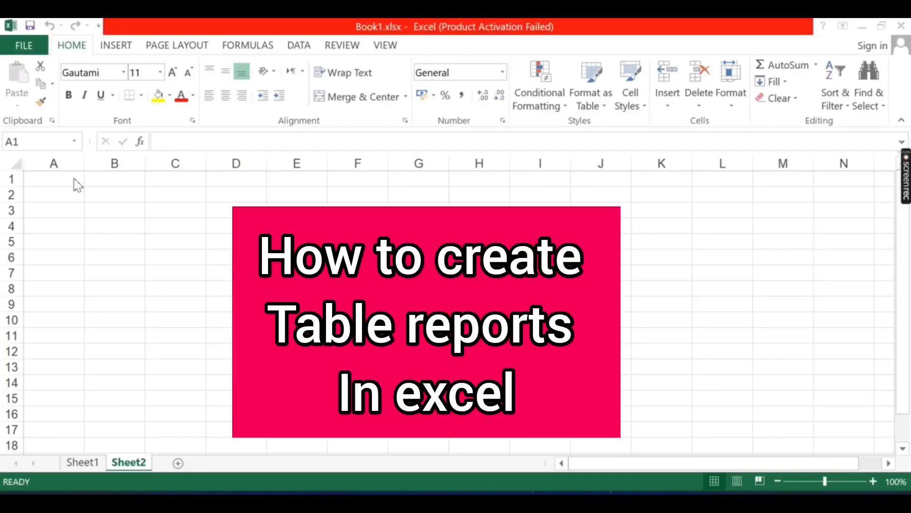
Step: Enter the report heading "sri divya school,anantapuram" in cell A1
click(74, 179)
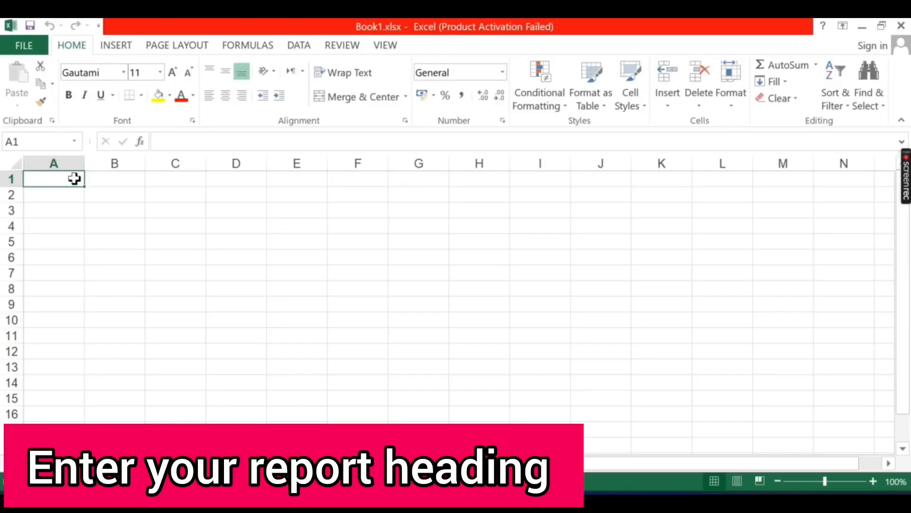
text(sri di)
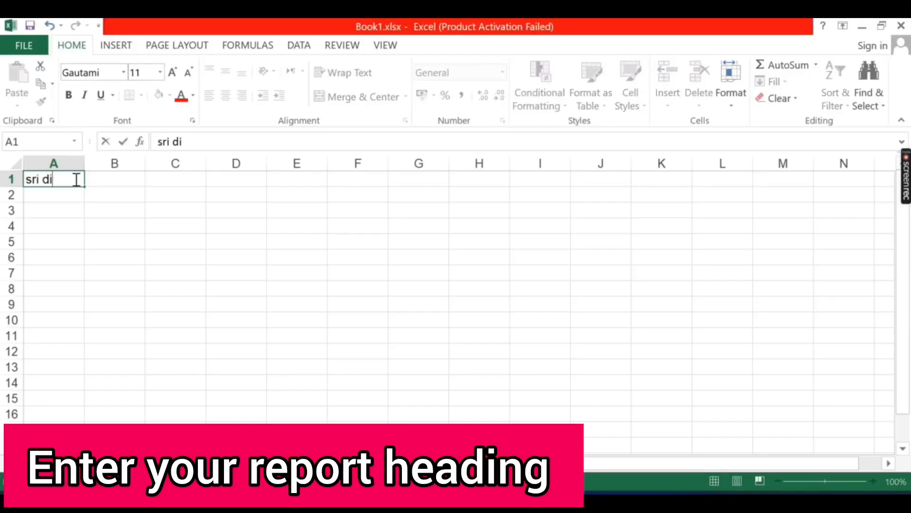
text(vya sc)
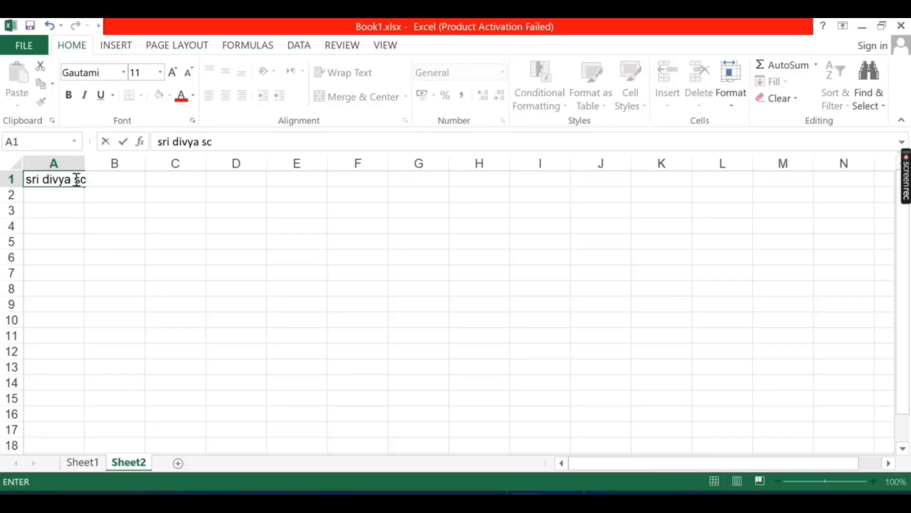
text(hool,ana)
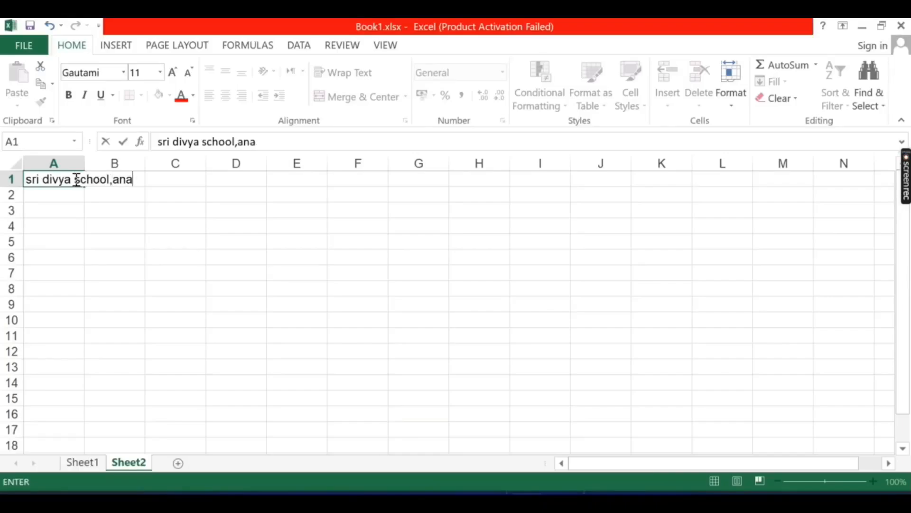
text(ntapuram)
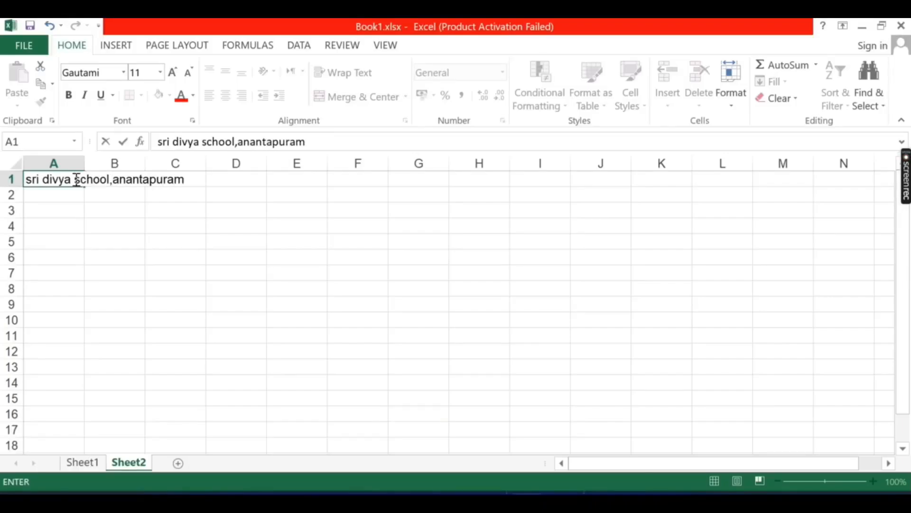
key(Return)
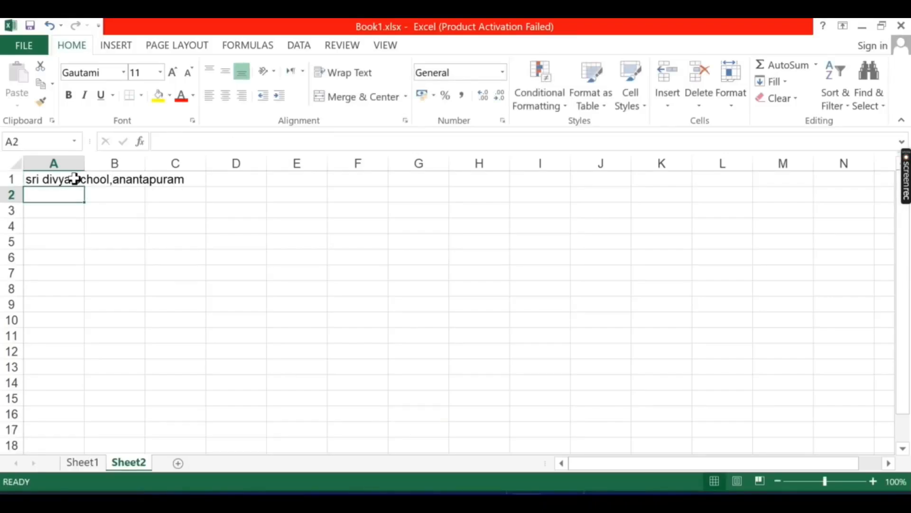
Step: Enter the subheading "student marks report" in cell A2
text(stude)
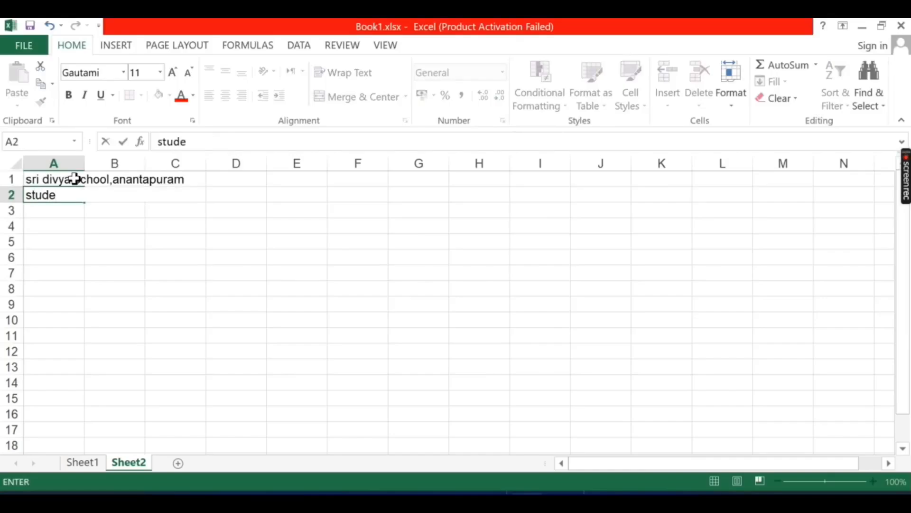
text(nt marks report)
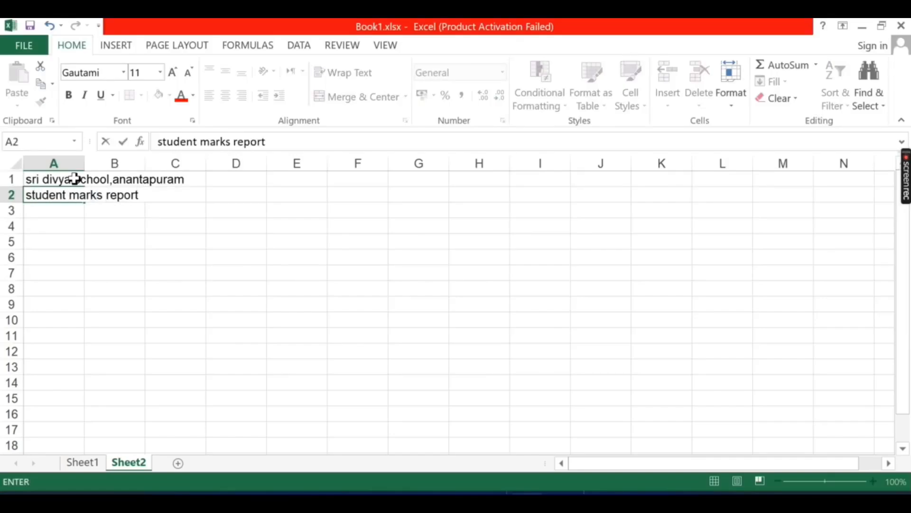
key(Return)
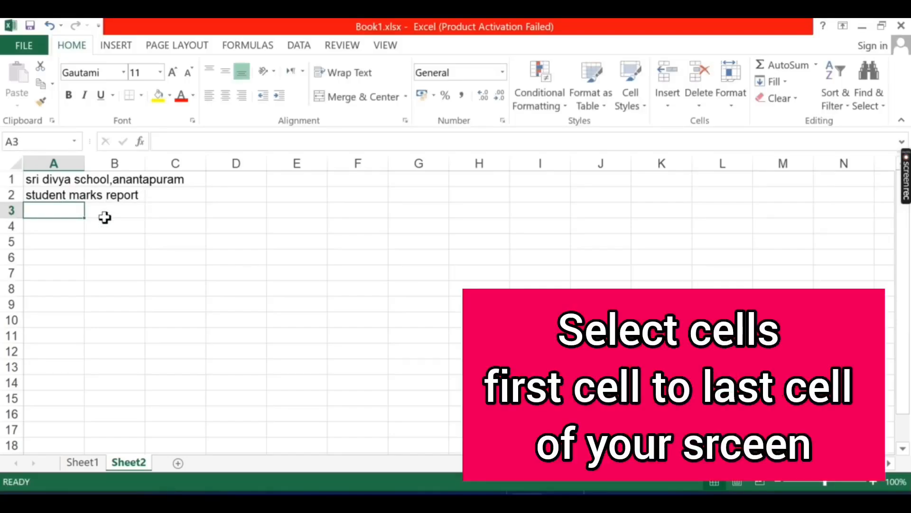
Step: Merge and center the school heading across cells A1 to M1
click(35, 179)
drag(35, 179, 782, 184)
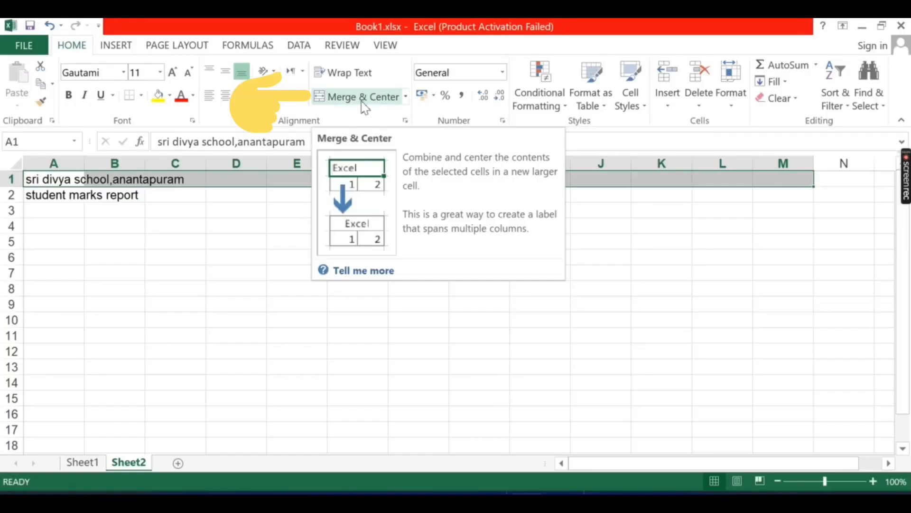
click(361, 102)
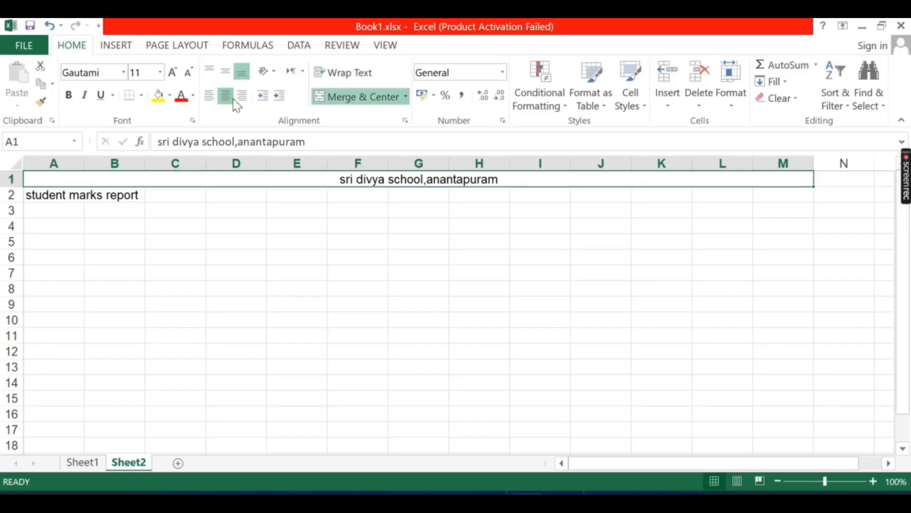
Step: Set the school heading's font to Algerian at size 26
click(124, 72)
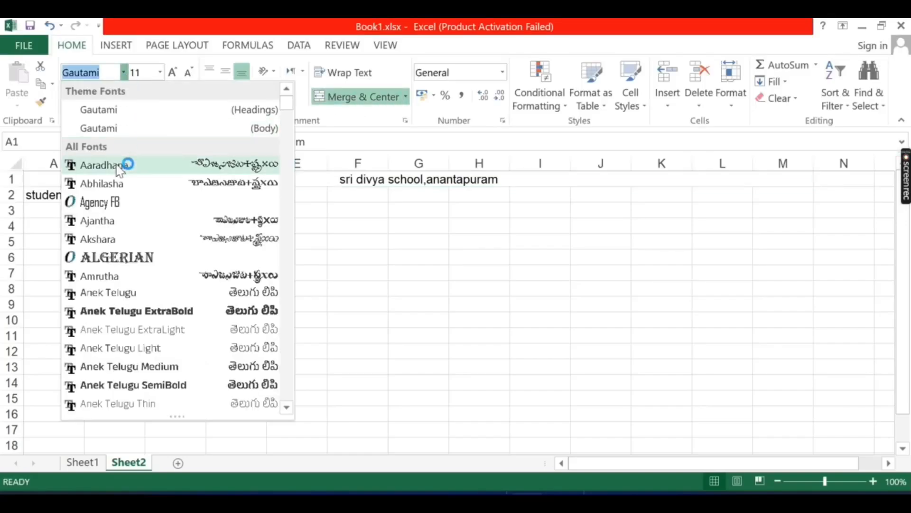
click(125, 259)
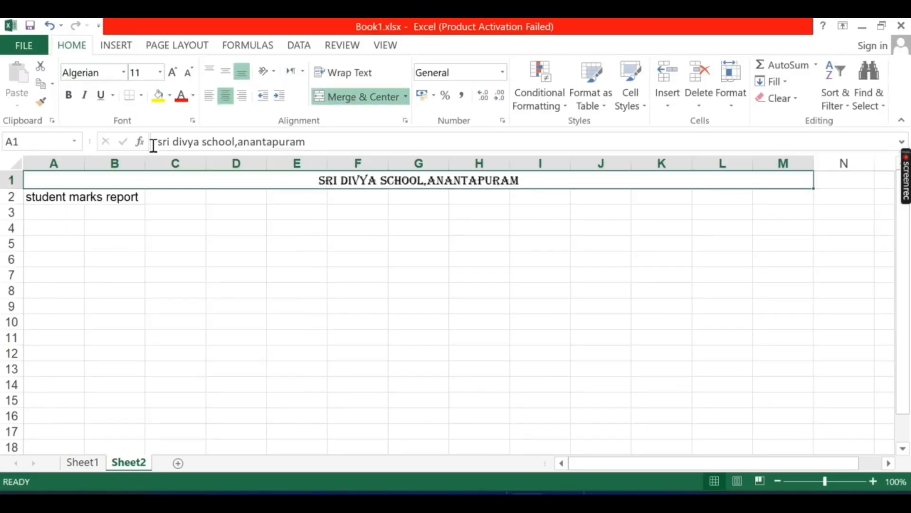
click(160, 72)
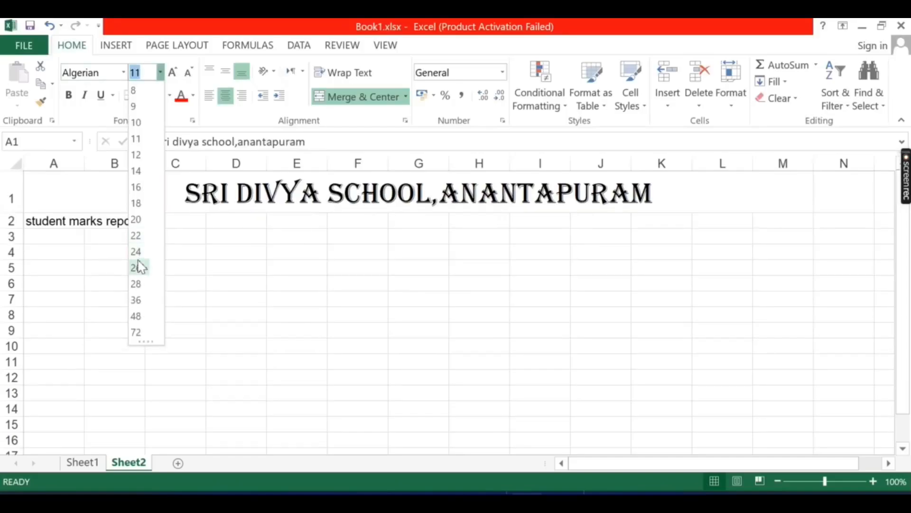
click(138, 267)
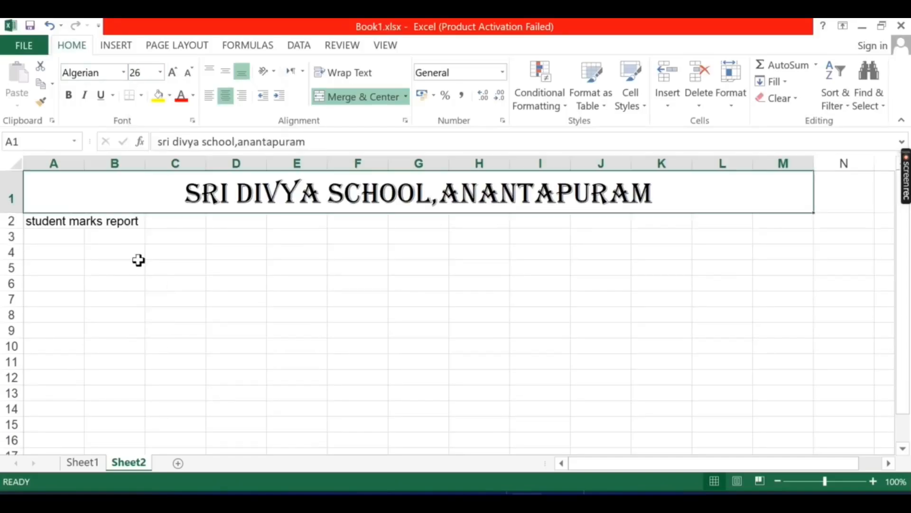
Step: Make the school heading bold and underlined, without italics
click(69, 97)
click(85, 95)
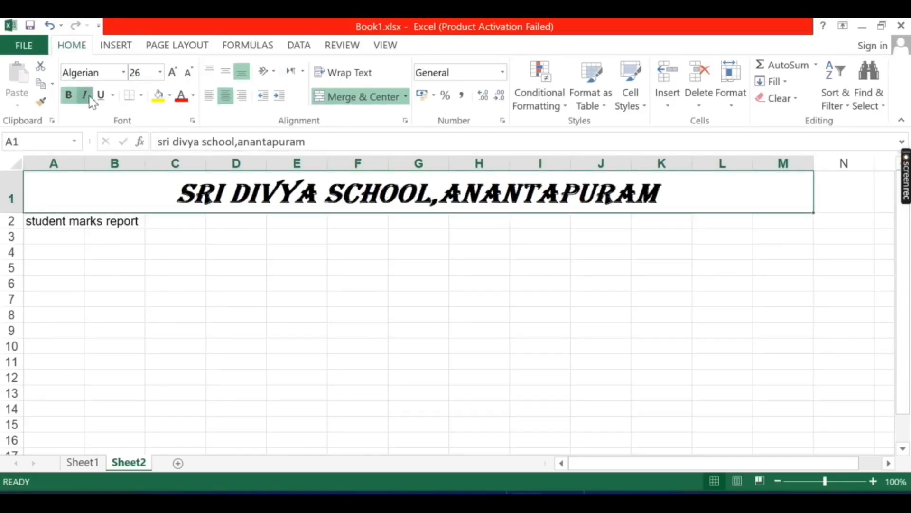
click(84, 95)
click(100, 97)
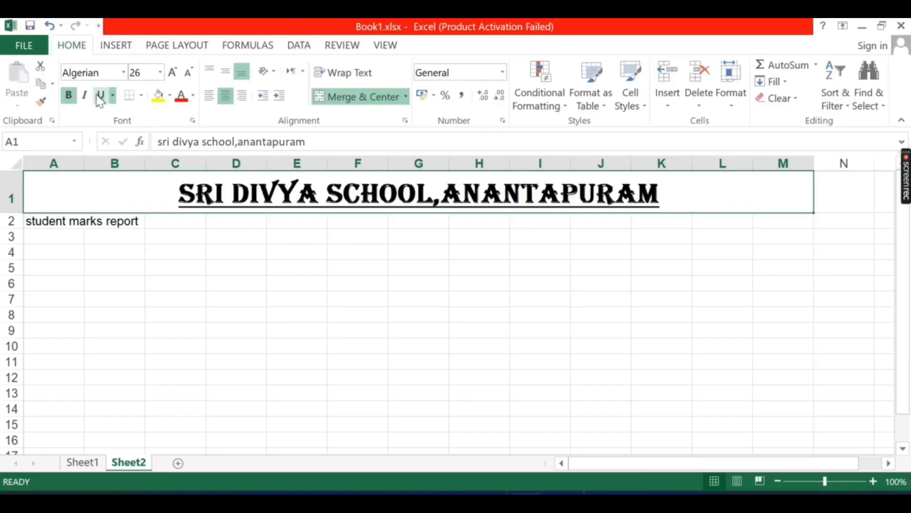
Step: Give the school heading a standard dark blue fill and white font color
click(171, 95)
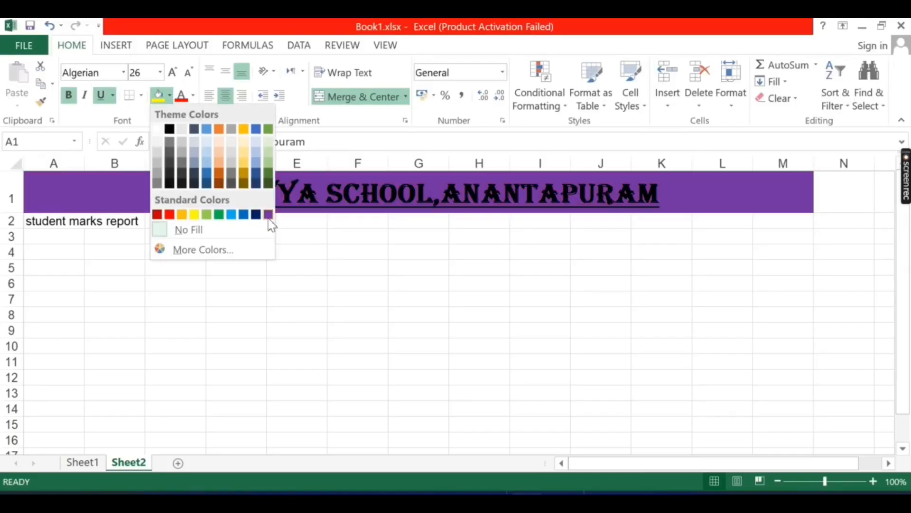
click(256, 214)
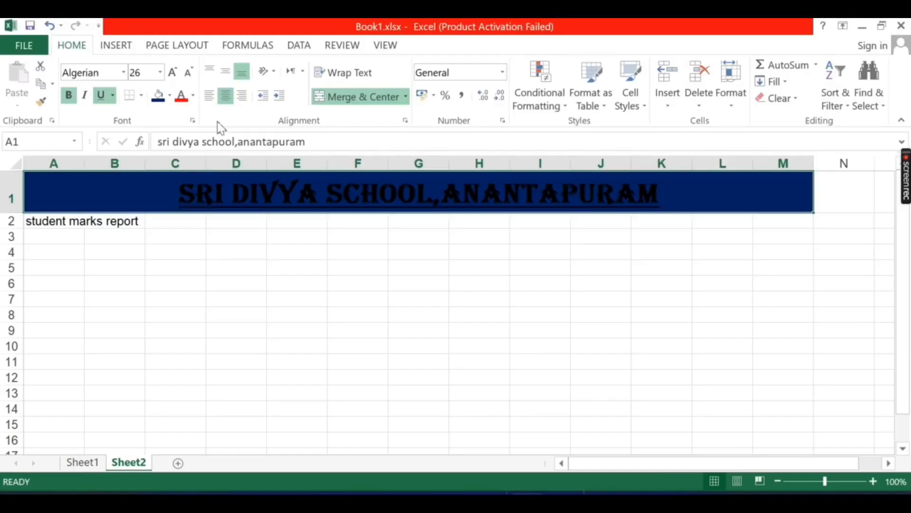
click(194, 95)
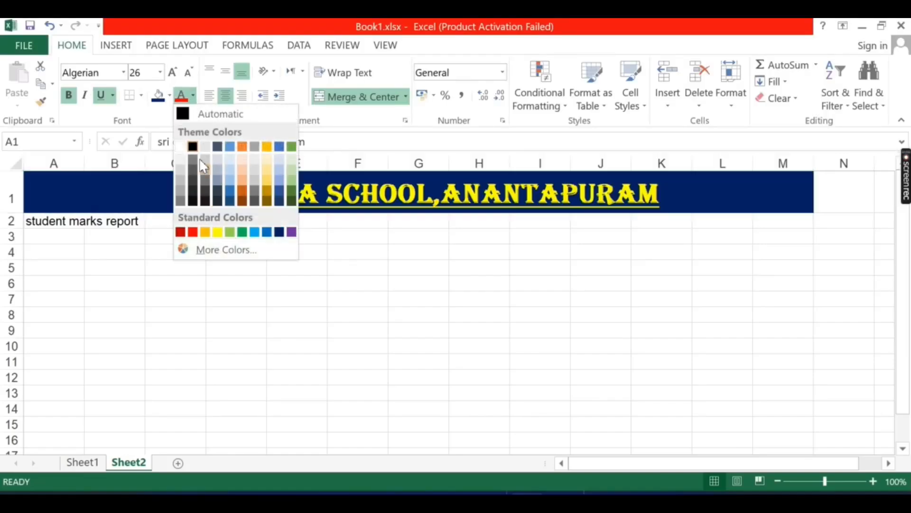
click(183, 148)
click(194, 265)
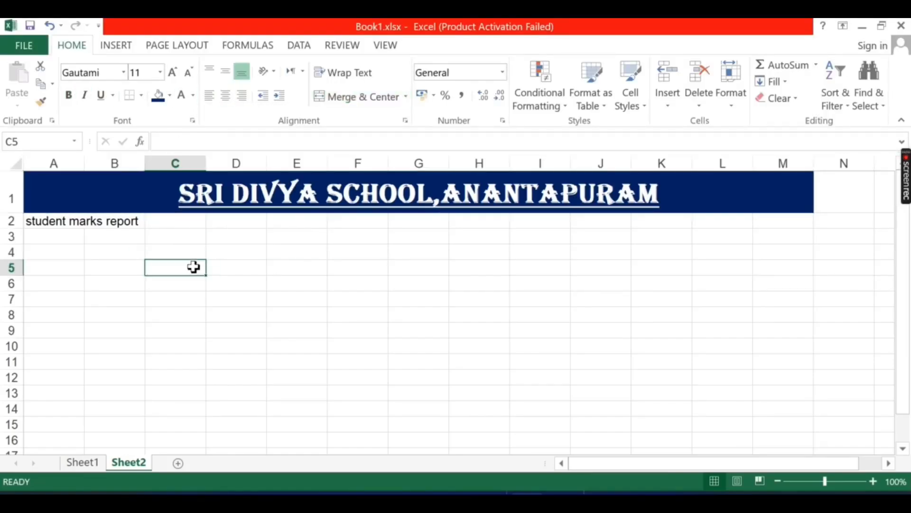
Step: Merge and center the "student marks report" subheading across cells A2 to M2
drag(39, 221, 790, 227)
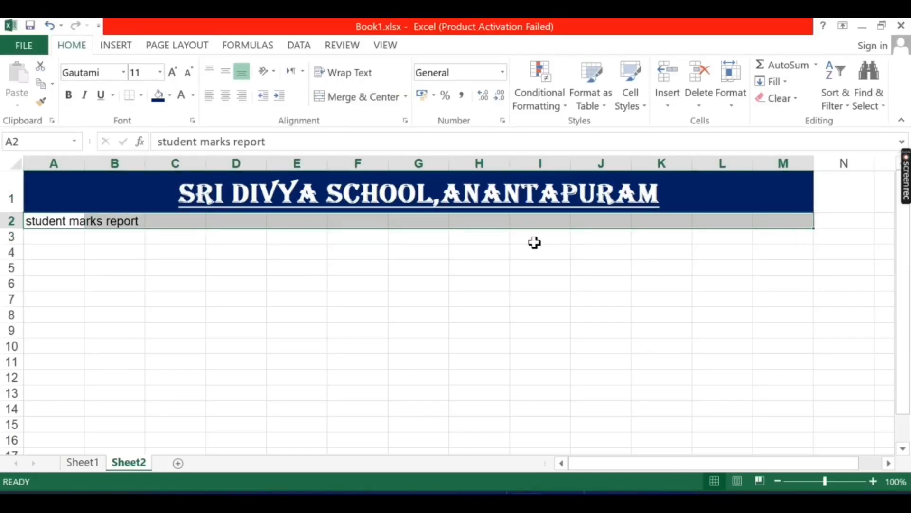
click(357, 98)
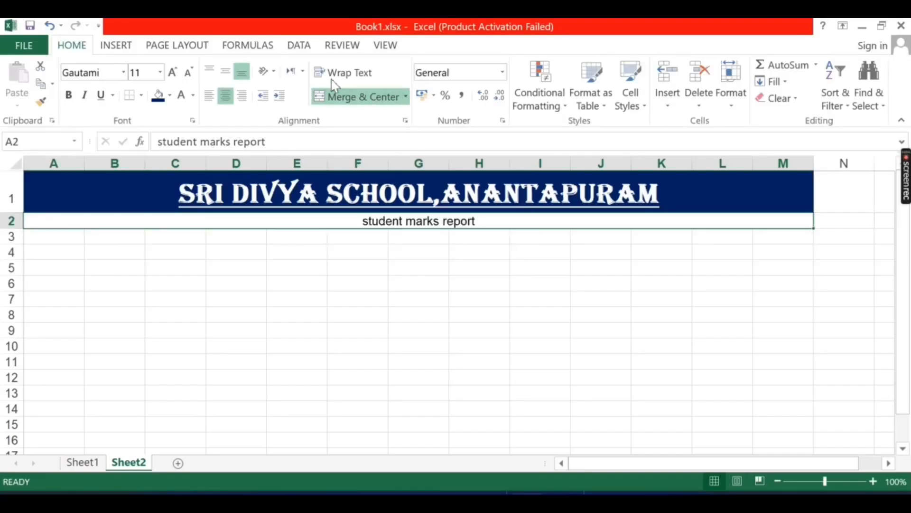
Step: Enlarge the "student marks report" subheading to font size 24 and make it bold
click(173, 73)
click(172, 72)
click(172, 72)
click(172, 72)
click(173, 72)
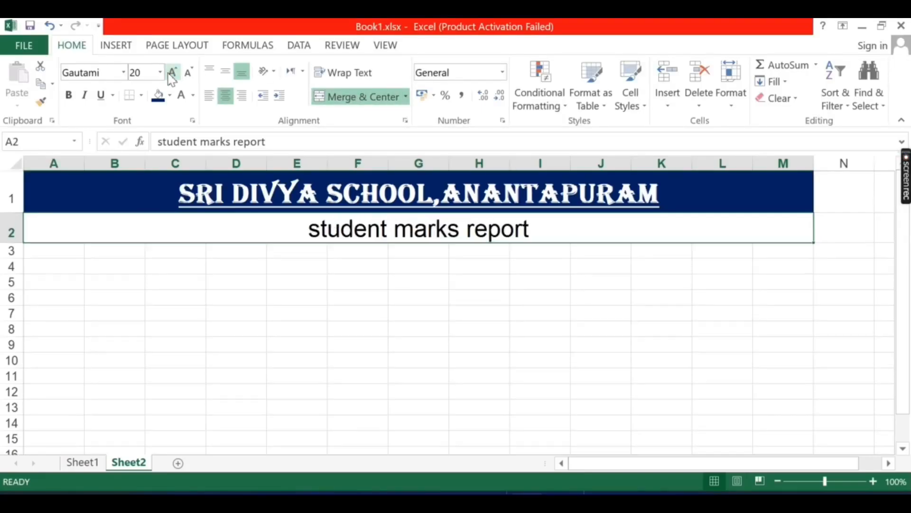
click(172, 72)
click(173, 72)
click(71, 97)
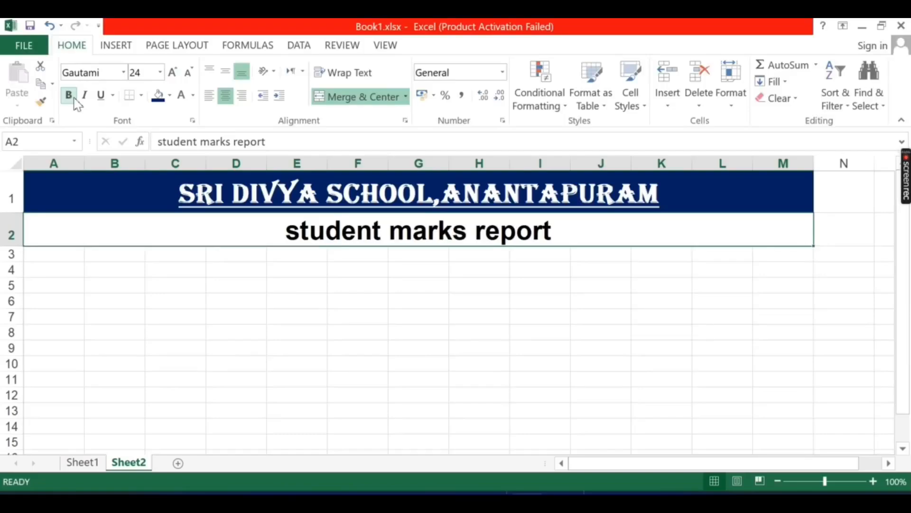
Step: Give the "student marks report" subheading a red fill and yellow font color
click(159, 97)
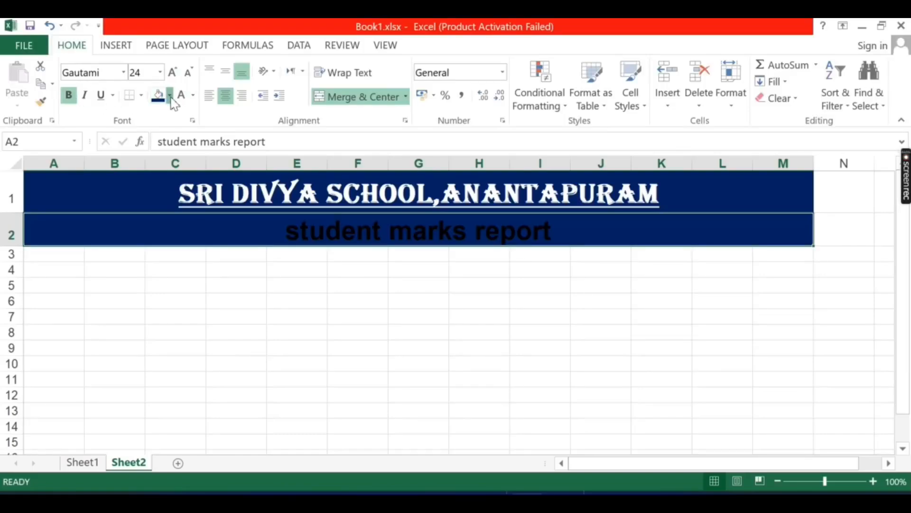
click(170, 97)
click(171, 213)
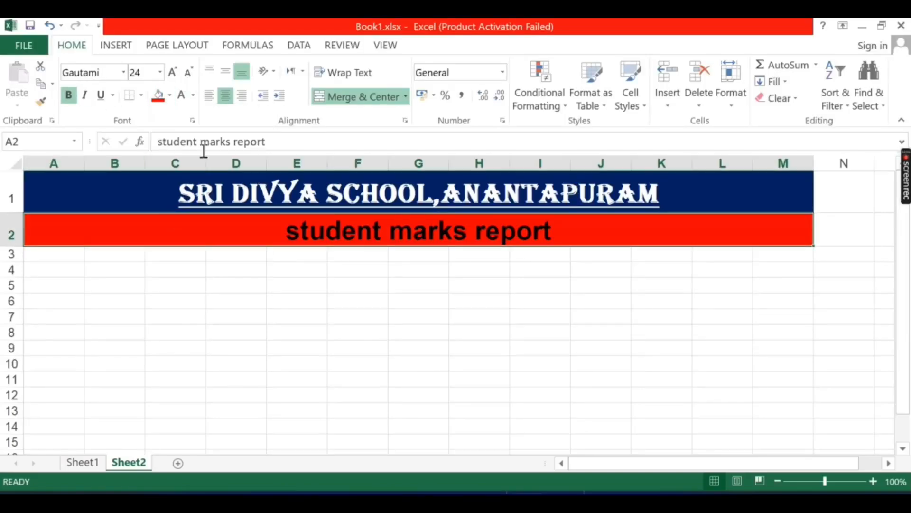
click(194, 95)
click(215, 230)
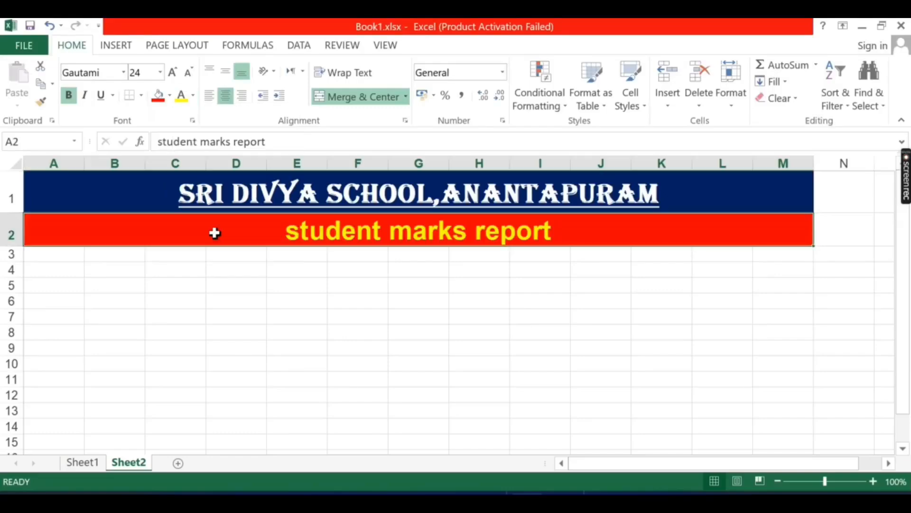
click(223, 332)
Step: Enter the column headings sno, name, tel, hin and eng in cells A3 to E3
click(65, 257)
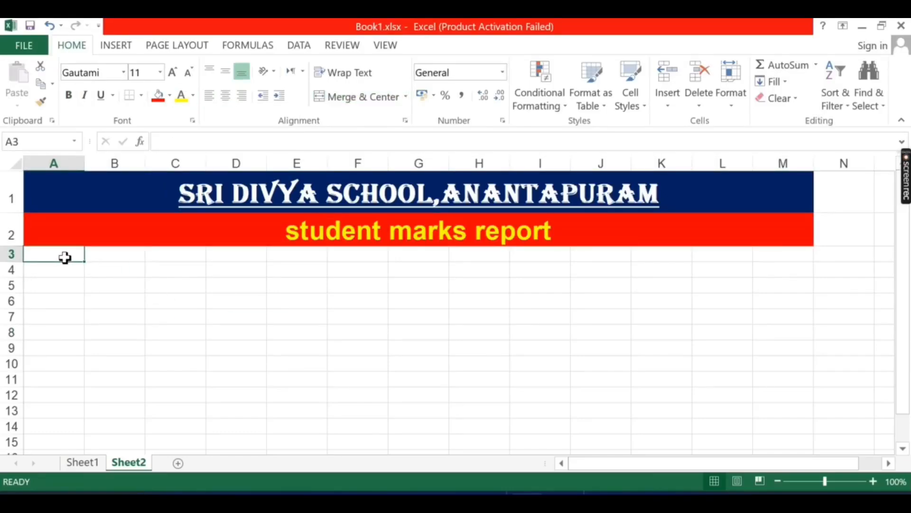
text(sno)
key(Tab)
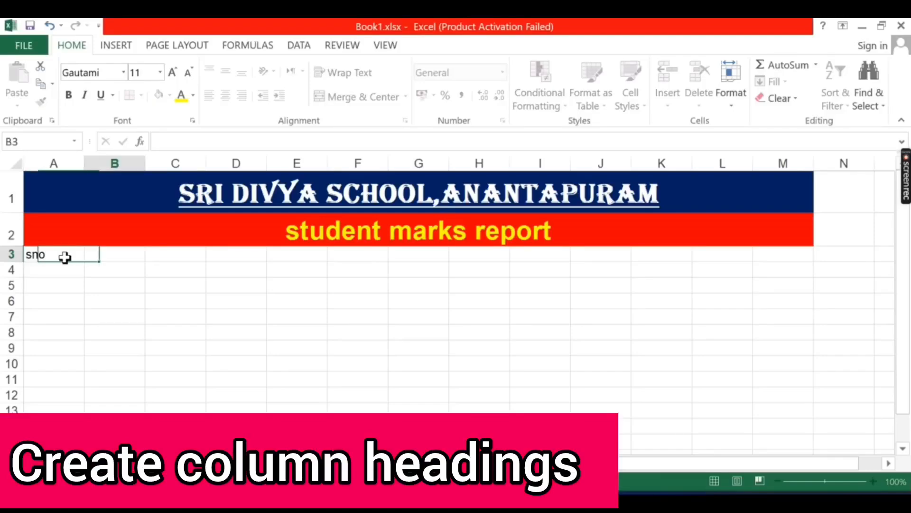
text(name)
key(Tab)
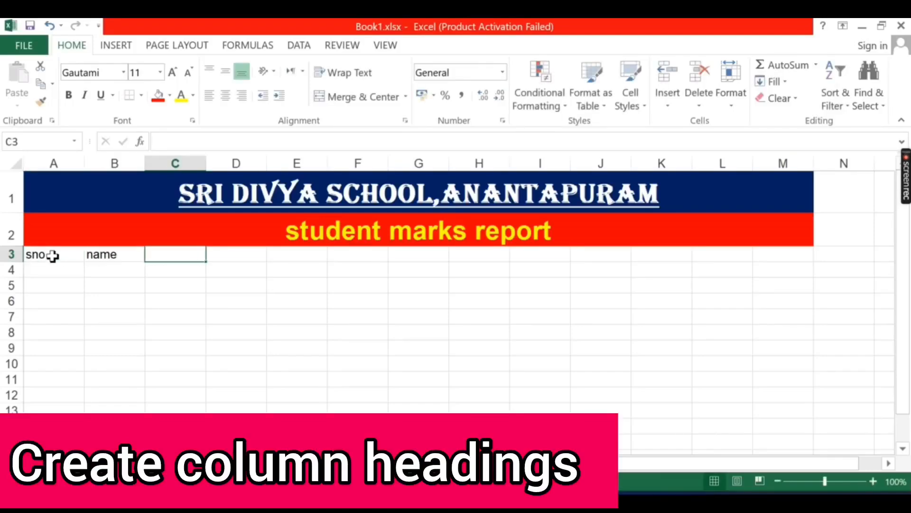
text(tel)
key(Tab)
text(hin)
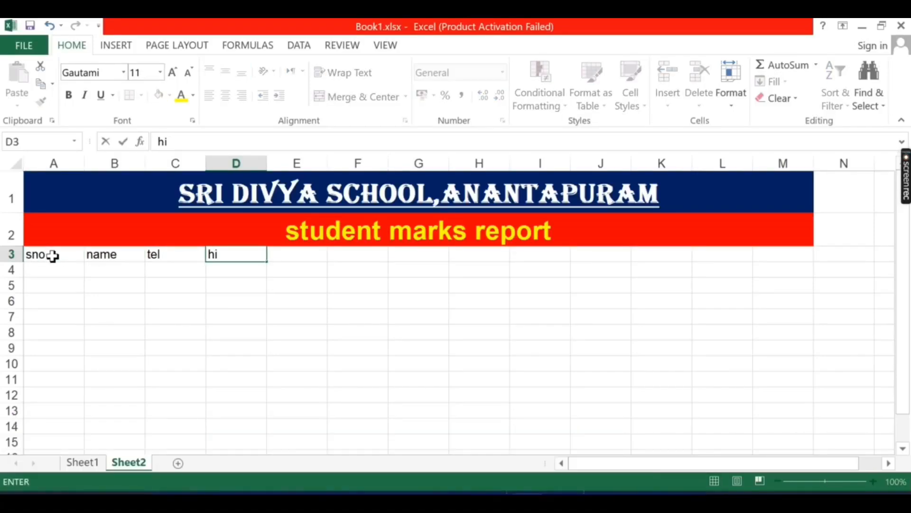
key(Tab)
text(eng)
key(Tab)
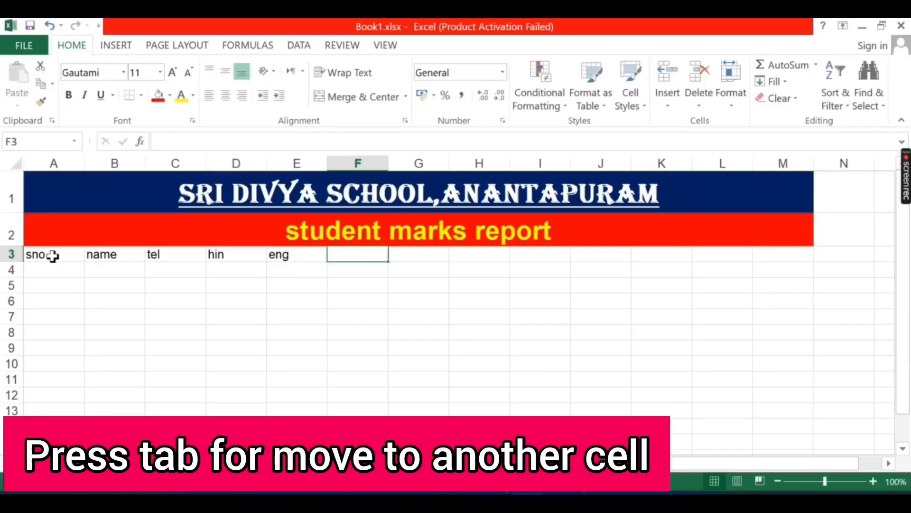
Step: Enter the remaining column headings maths, sci, soc and total in cells F3 to I3
text(maths)
key(Tab)
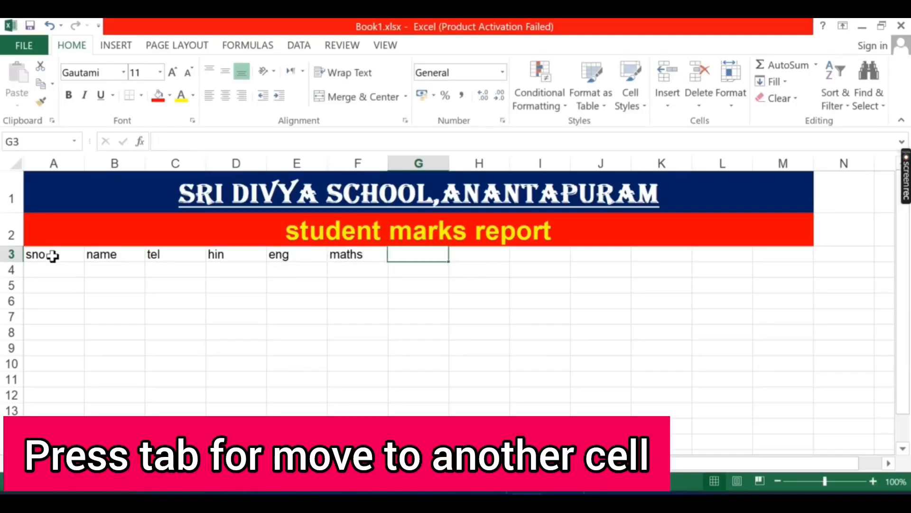
text(sci)
key(Tab)
text(s)
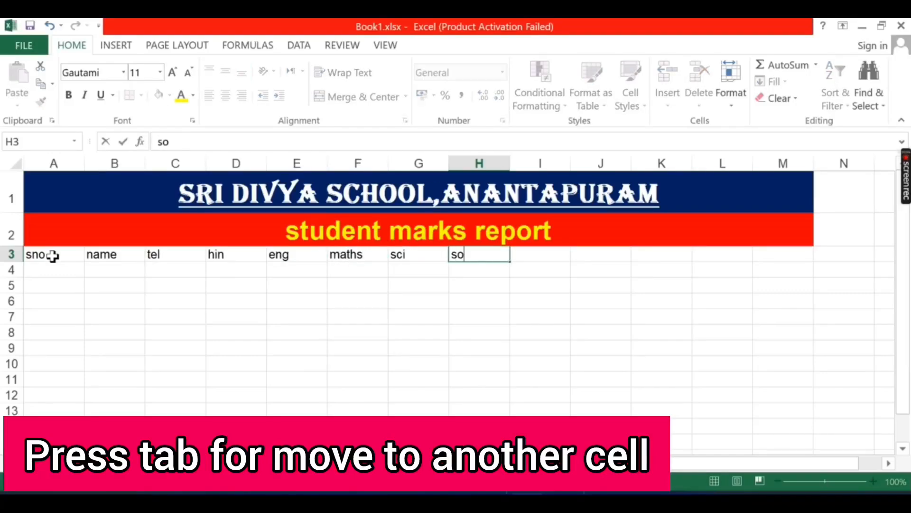
key(Tab)
text(total)
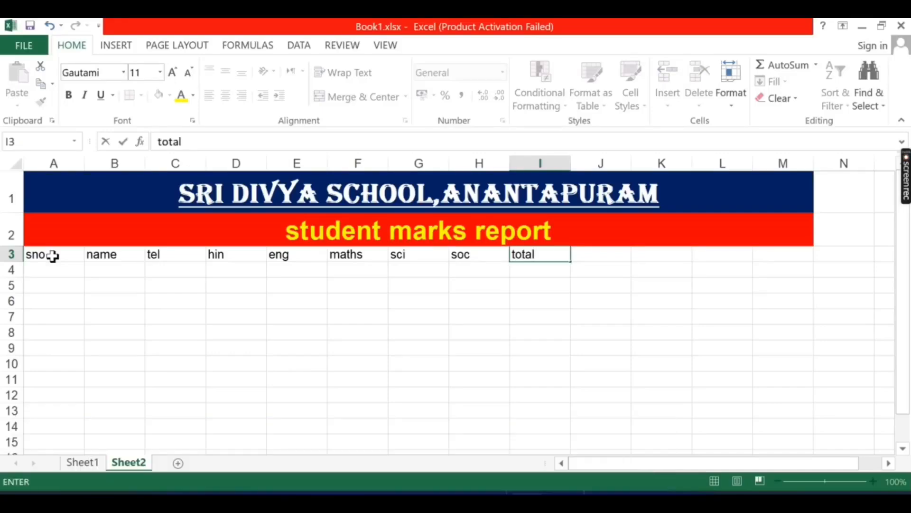
key(Return)
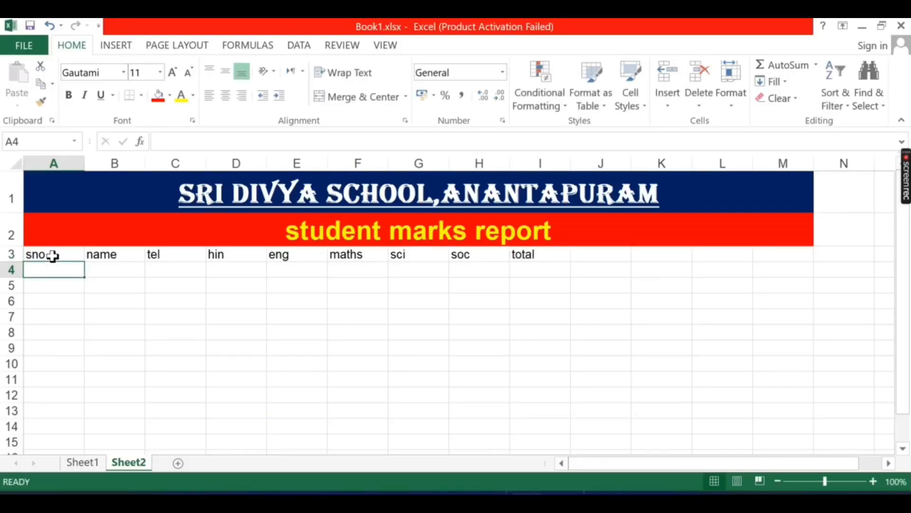
Step: Enter the serial numbers 1 to 5 in cells A4 to A8 of the sno column
text(1)
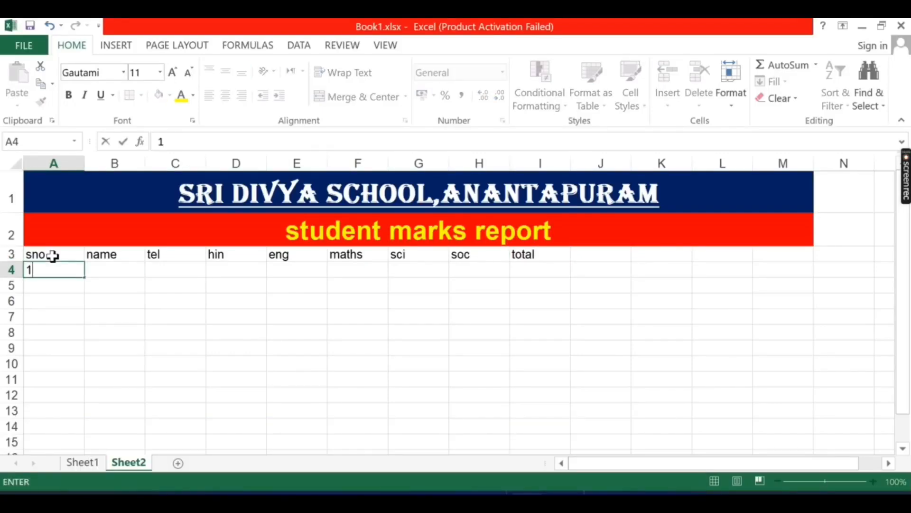
key(Return)
text(2)
key(Return)
text(3)
key(Return)
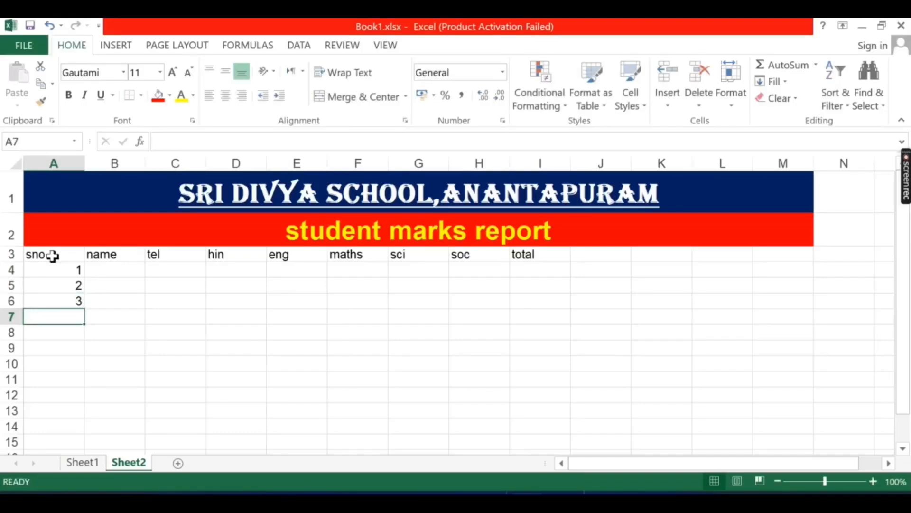
text(4)
key(Return)
text(5)
key(Return)
Step: Enter the five students' first names in cells B4 to B8 of the name column
click(113, 271)
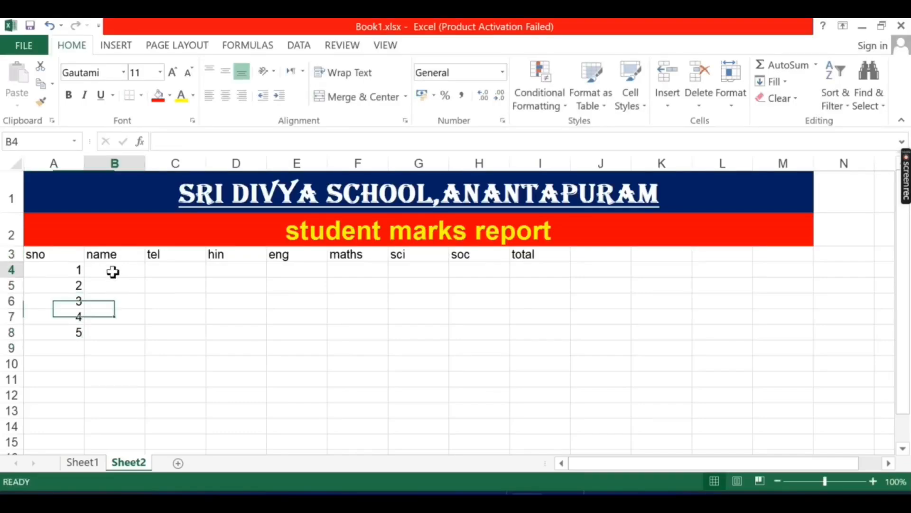
text(raju)
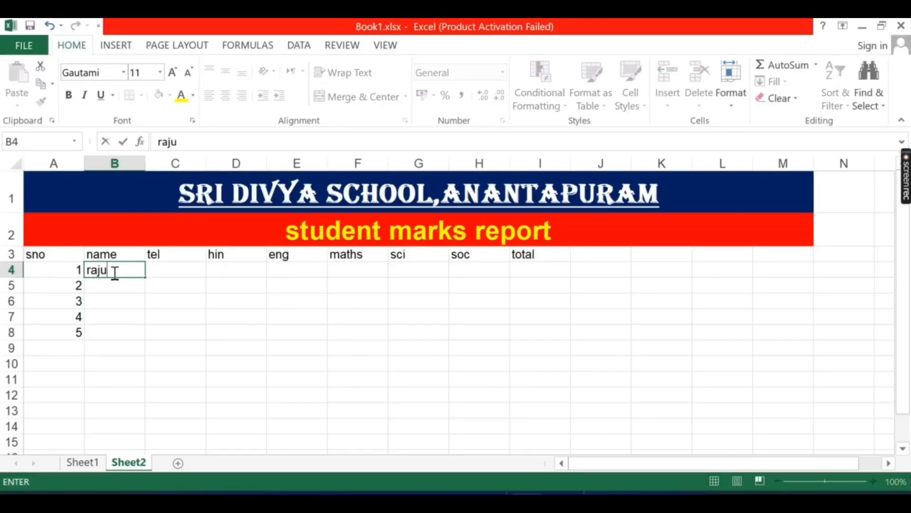
key(Return)
text(ravi)
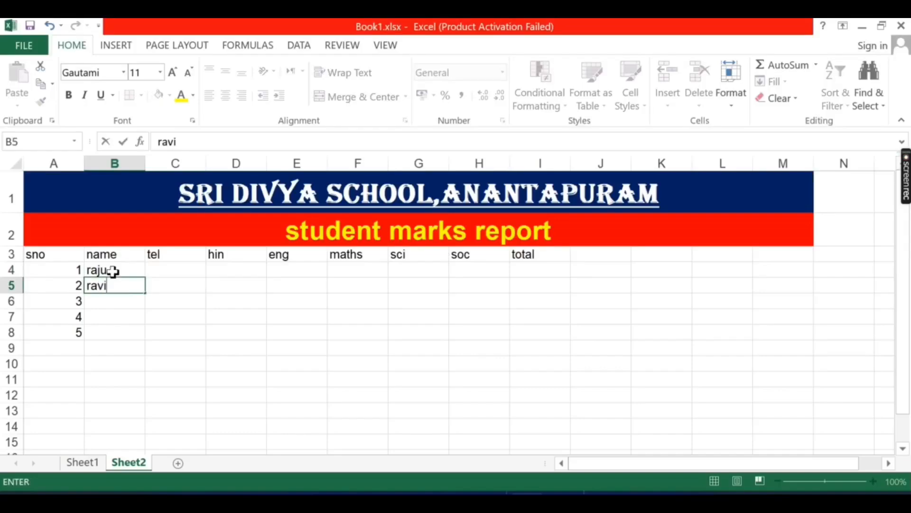
key(Return)
text(madhu)
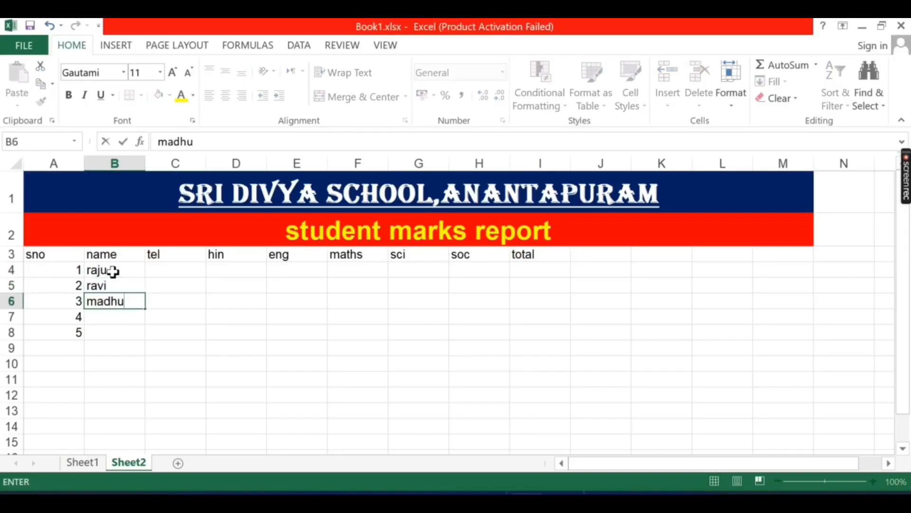
key(Return)
text(siva)
key(Return)
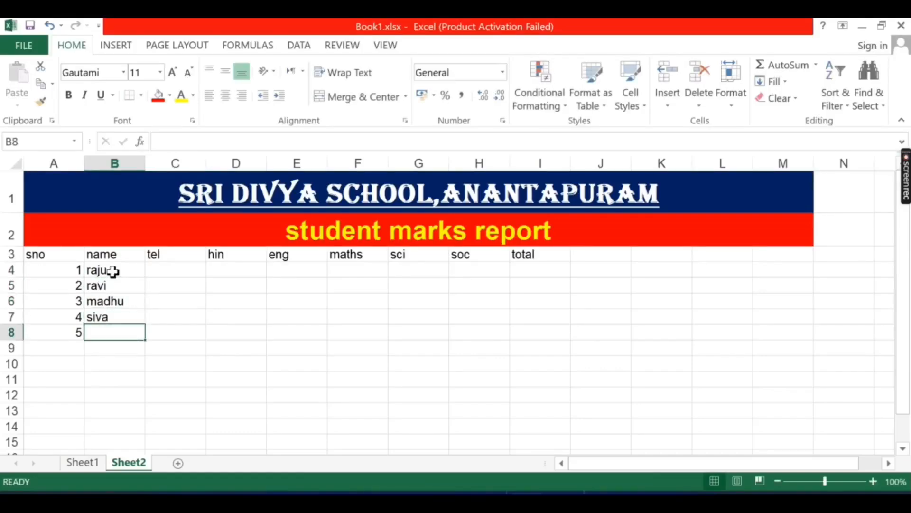
text(seen)
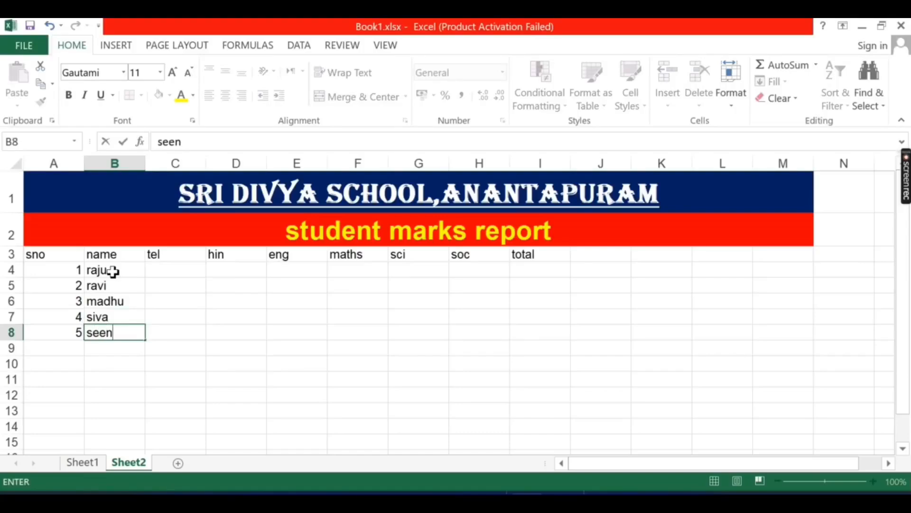
text(u)
key(Return)
key(Return)
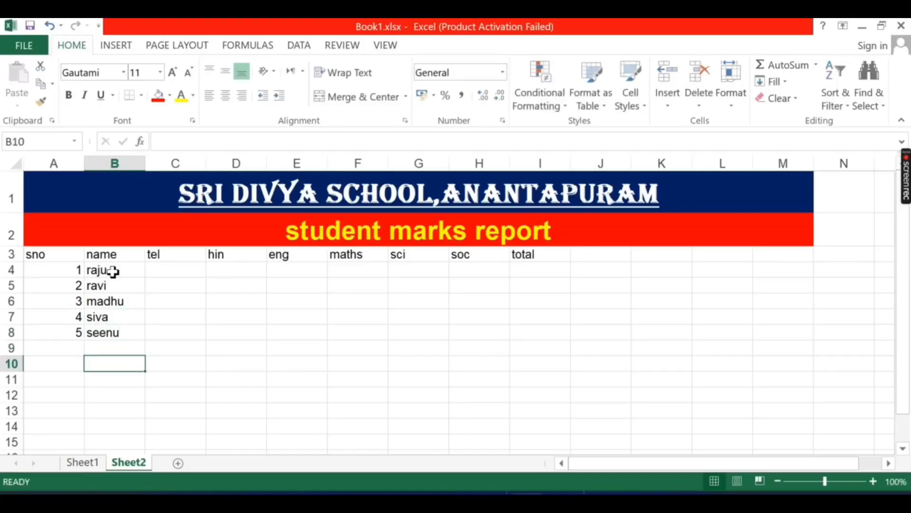
Step: Enter the tel marks 85, 75, 68, 95 and 85 in cells C4 to C8
click(174, 281)
click(172, 270)
text(85)
key(Return)
text(75)
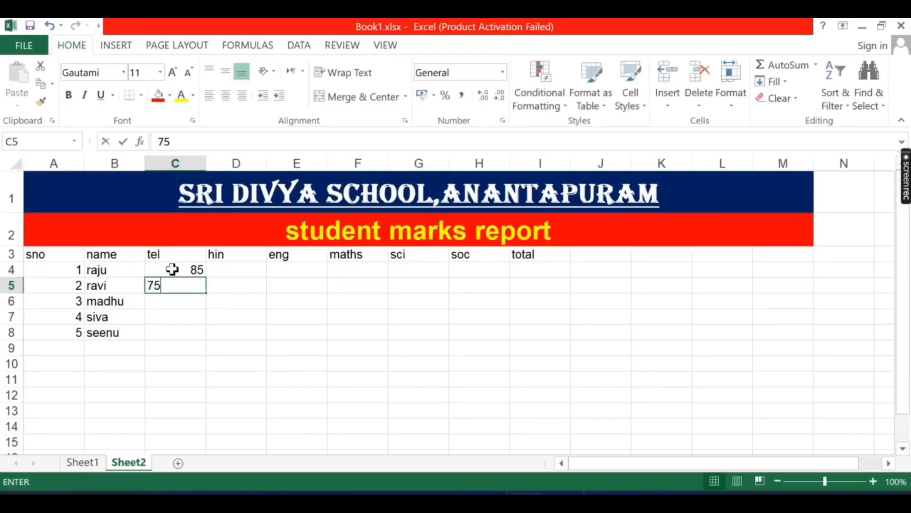
key(Return)
text(68)
key(Return)
text(95)
key(Return)
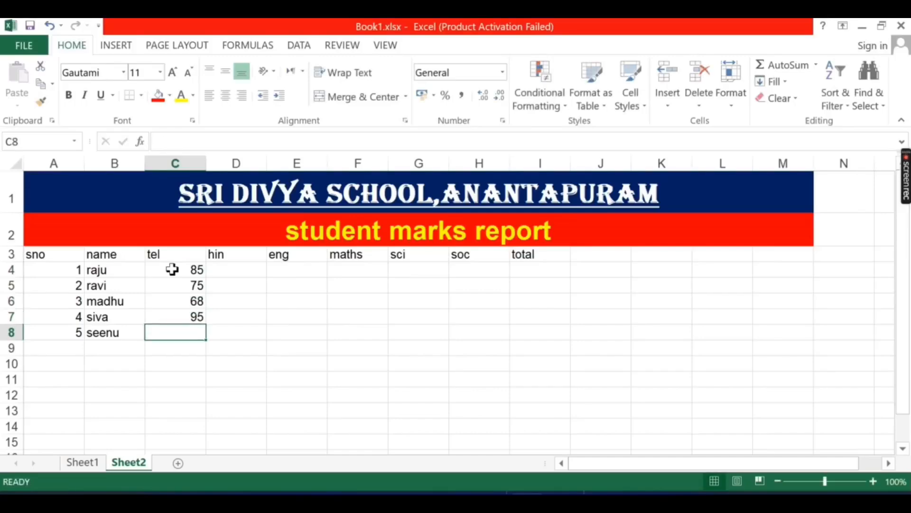
text(85)
key(Return)
Step: Enter the hin marks 75, 95, 85, 75 and 95 in cells D4 to D8
click(242, 269)
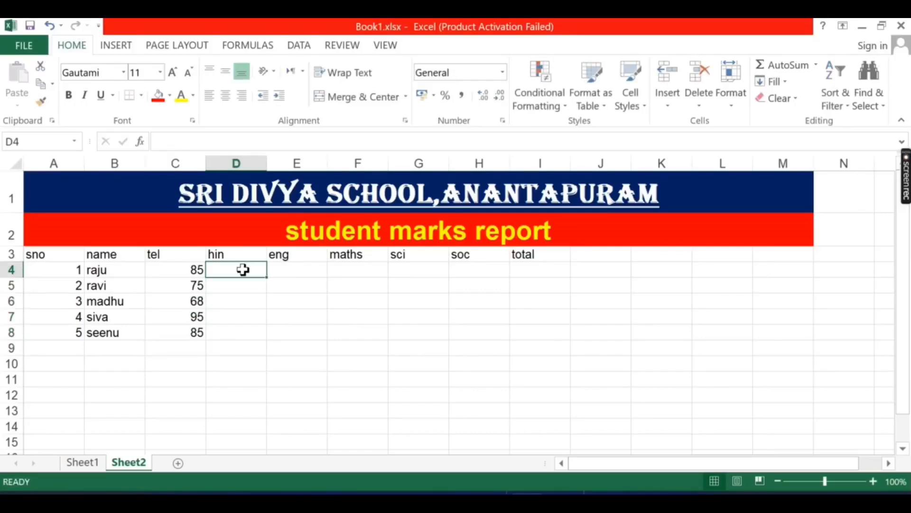
text(75)
key(Return)
text(95)
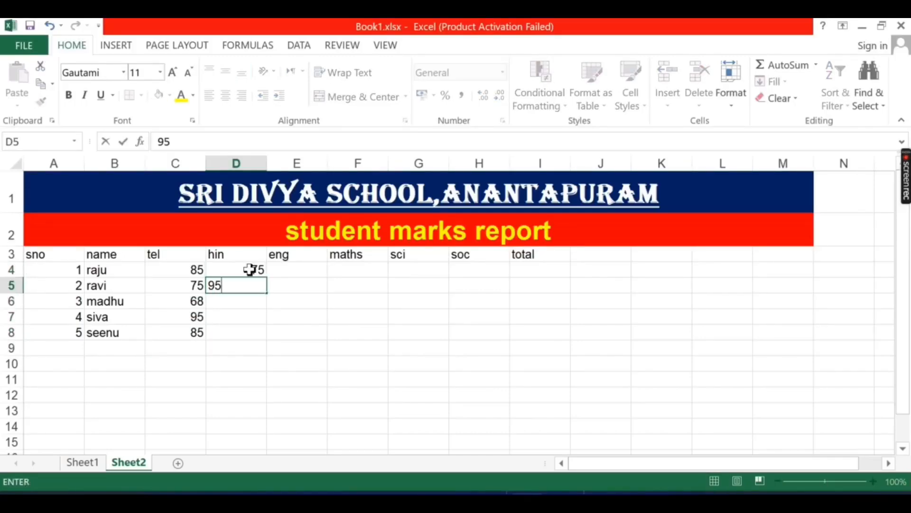
key(Return)
text(85)
key(Return)
text(75)
key(Return)
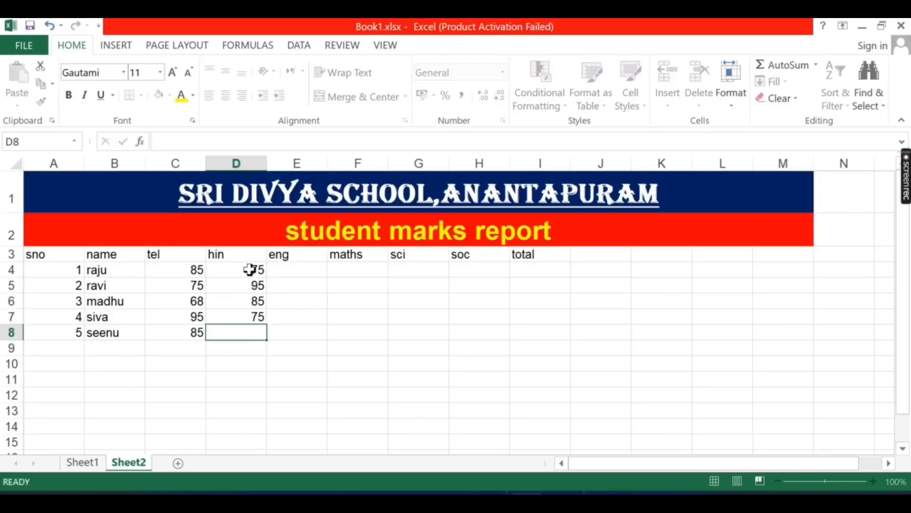
text(95)
key(Return)
Step: Copy the tel and hin marks in C4:D8 into E4:H8 for eng, maths, sci and soc
drag(192, 270, 248, 331)
key(ctrl+c)
drag(287, 271, 462, 340)
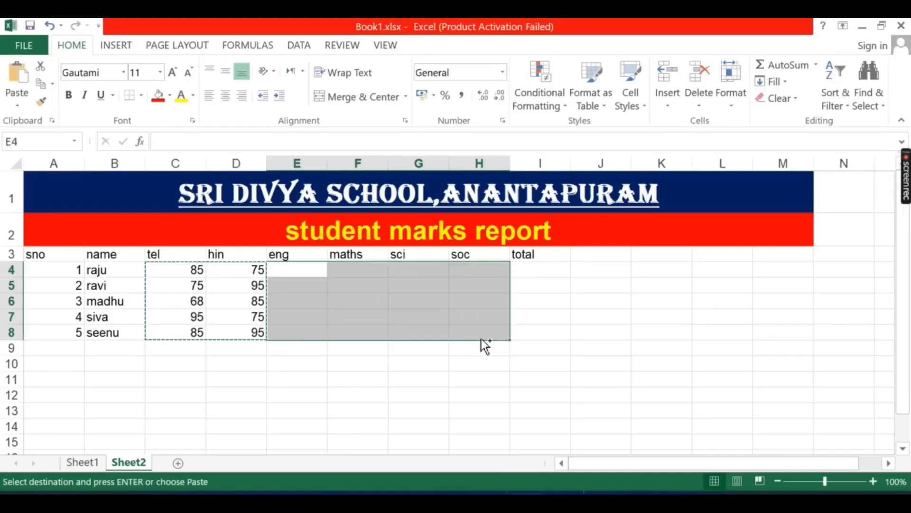
key(ctrl+v)
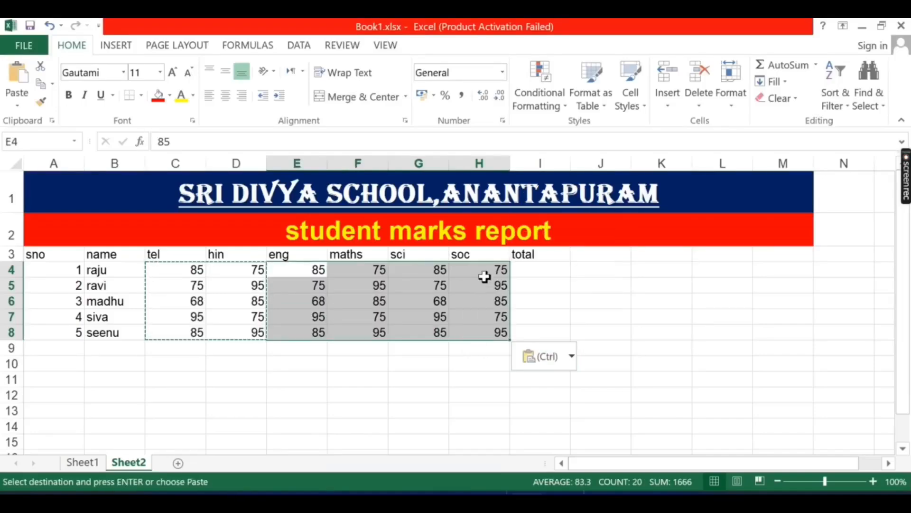
click(540, 269)
Step: Apply All Borders to the marks table in cells A3 to I8
drag(57, 255, 535, 334)
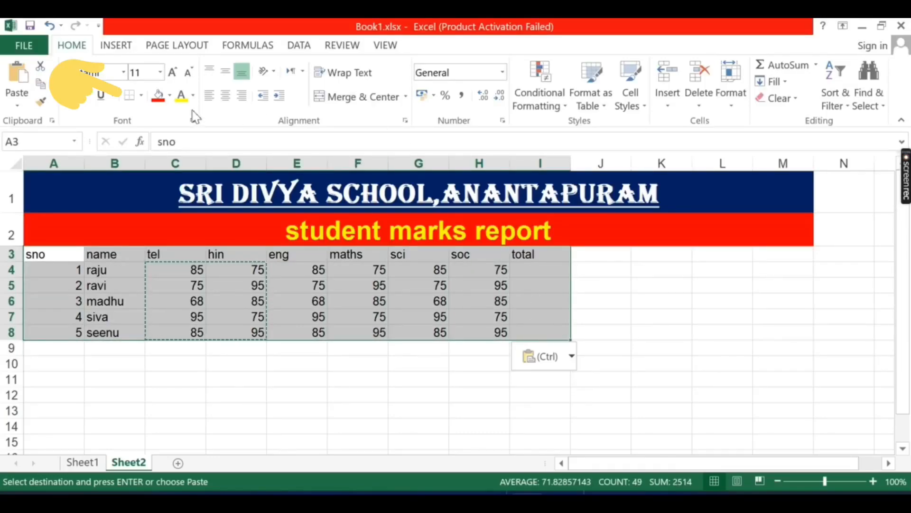
click(143, 97)
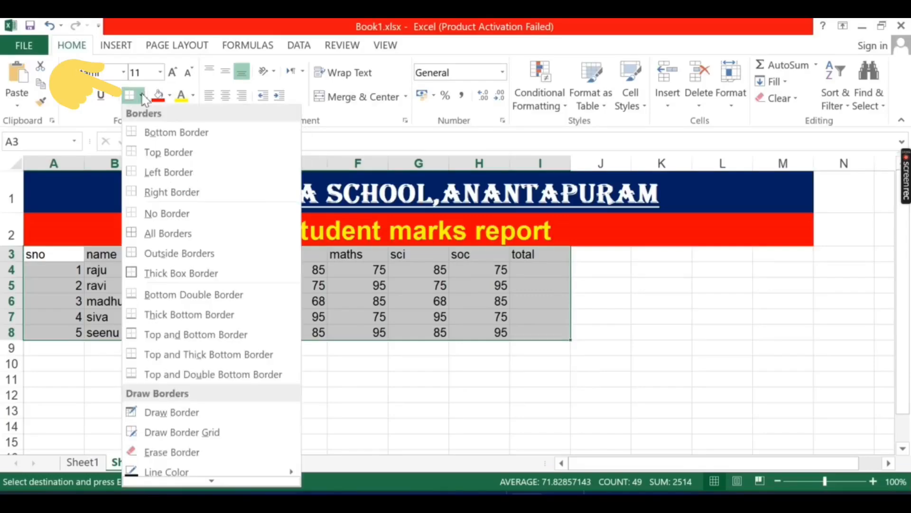
click(184, 238)
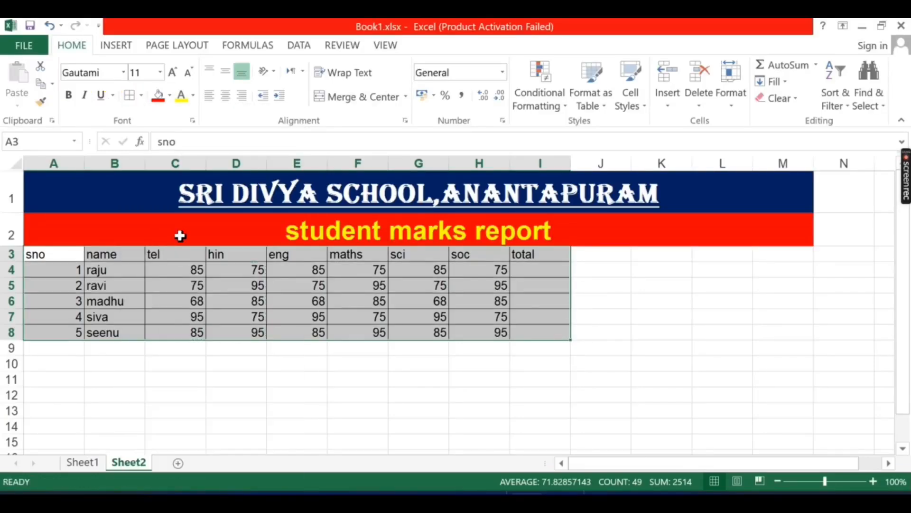
Step: Enlarge the text of the marks table in cells A3 to I8 to font size 16
click(174, 74)
click(174, 74)
click(174, 74)
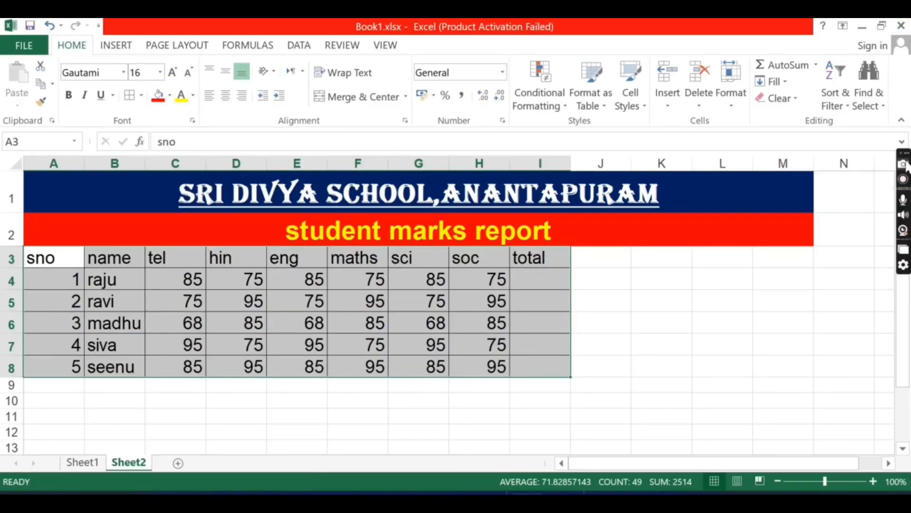
click(906, 182)
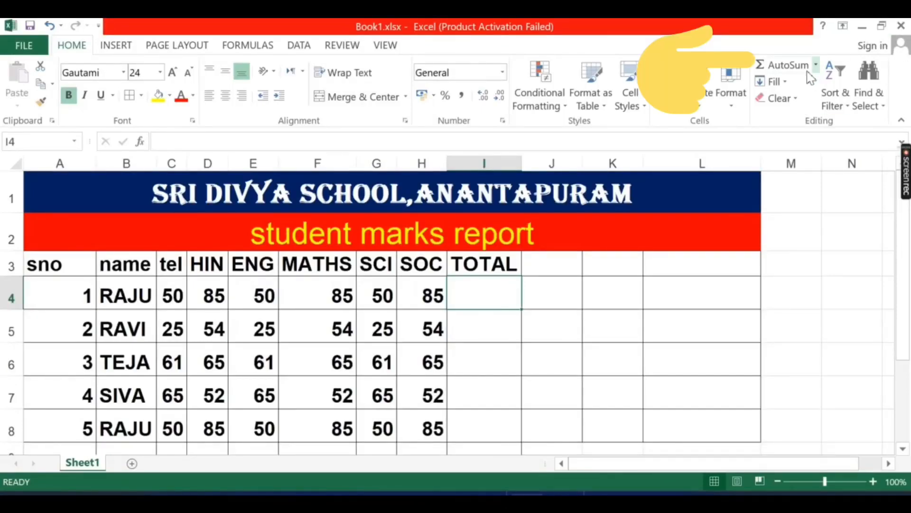
Step: Total the first student's marks in I4 with AutoSum over C4:H4 and fill the formula down to I8
click(788, 65)
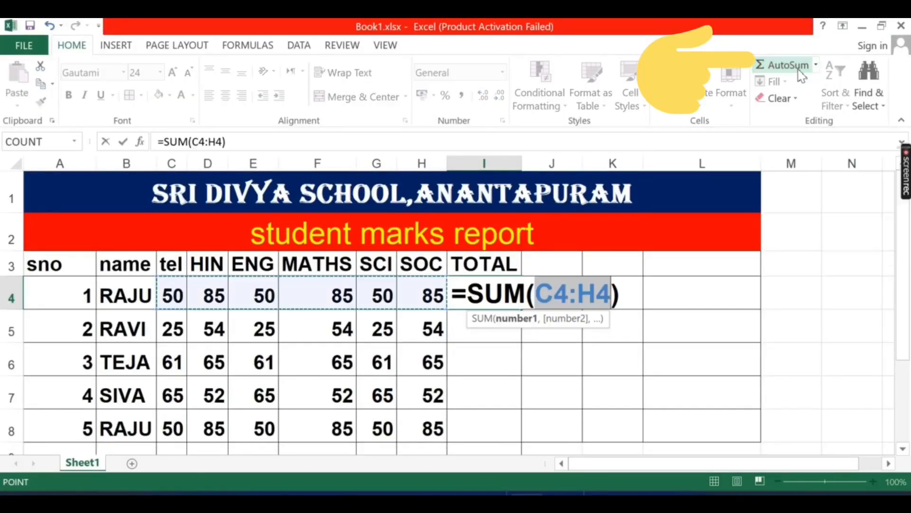
key(Return)
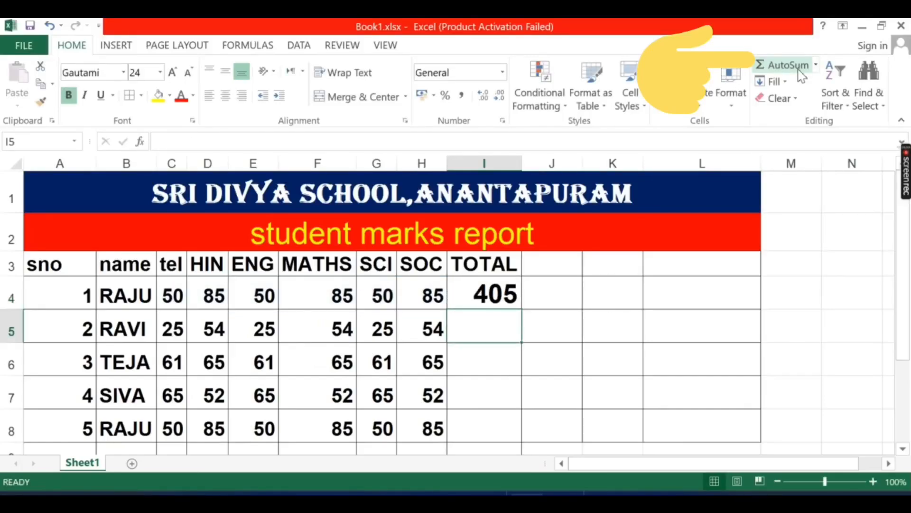
click(494, 298)
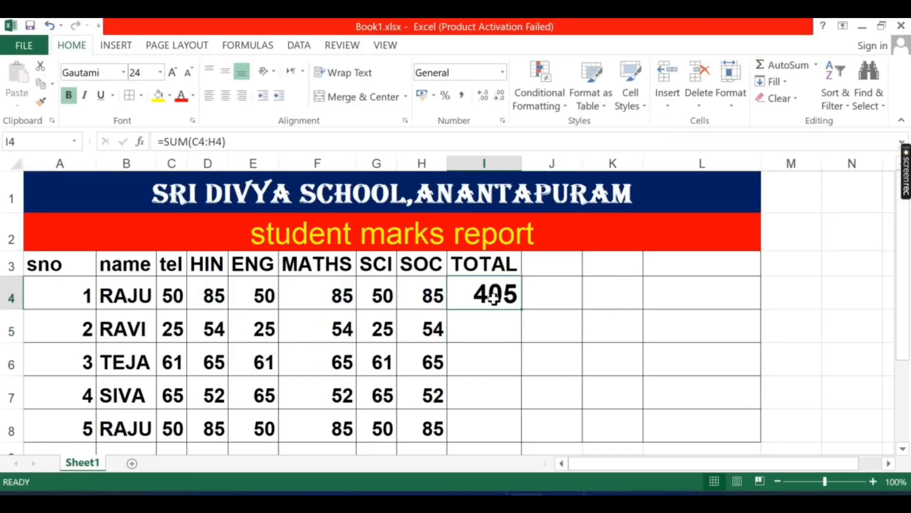
double_click(522, 311)
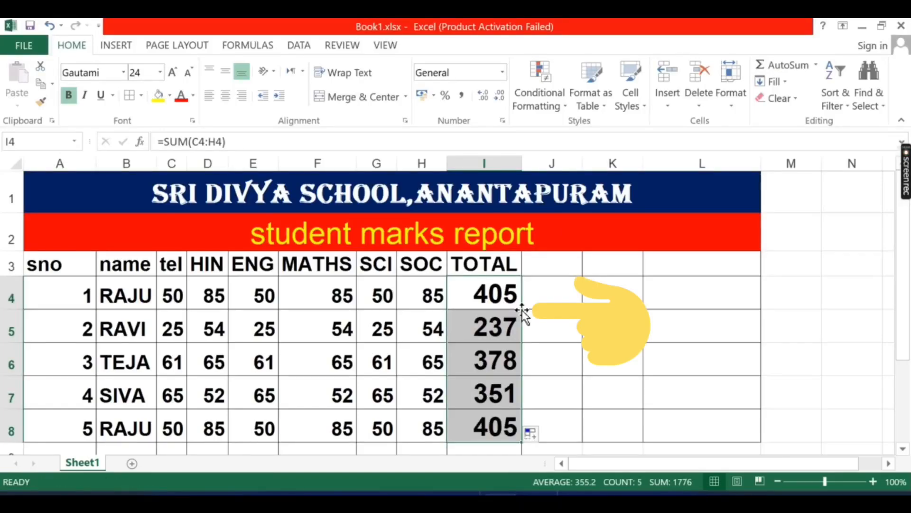